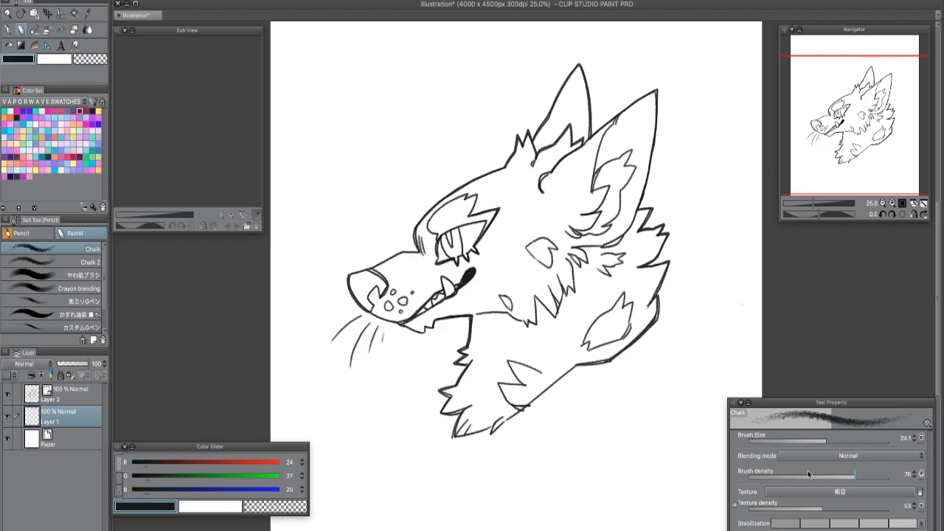
- Choose the Refer other layers variant of the Fill tool and look over the list of available palettes
key(g)
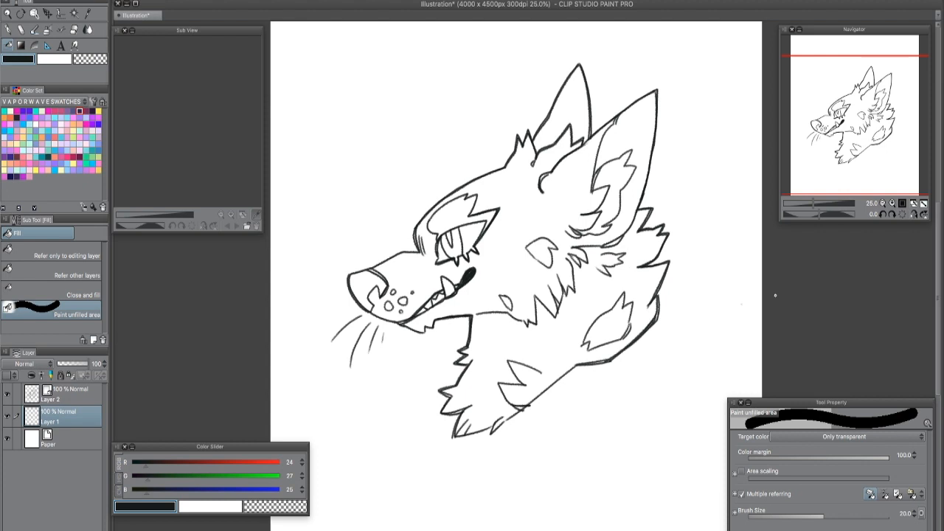
click(80, 275)
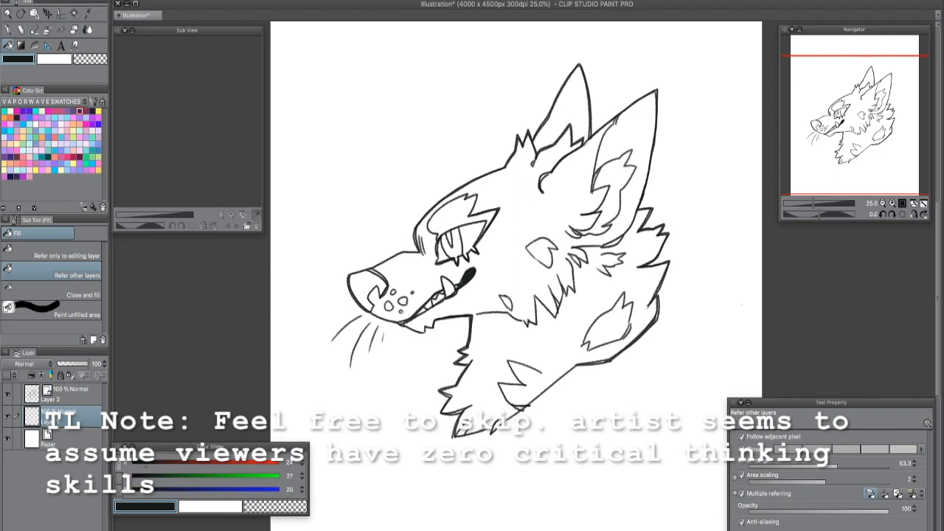
click(312, 0)
click(312, 0)
click(312, 0)
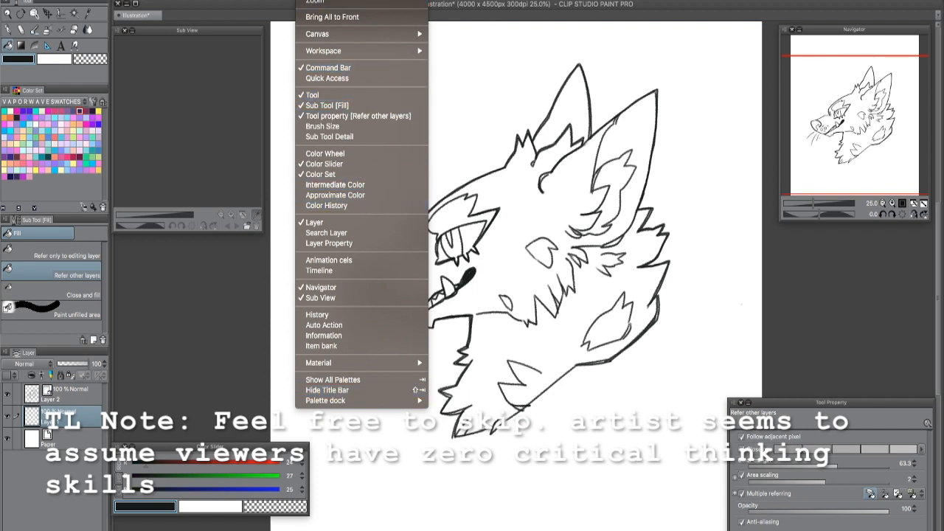
mouse_move(347, 362)
click(179, 370)
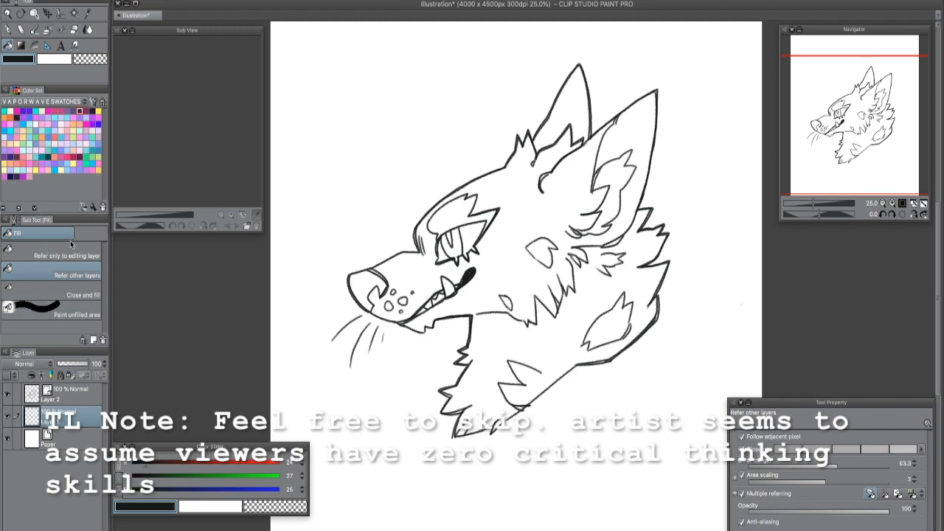
- Compare the sub tools and settings of the Pen, Pencil and Fill tools, ending on the Fill tool
key(p)
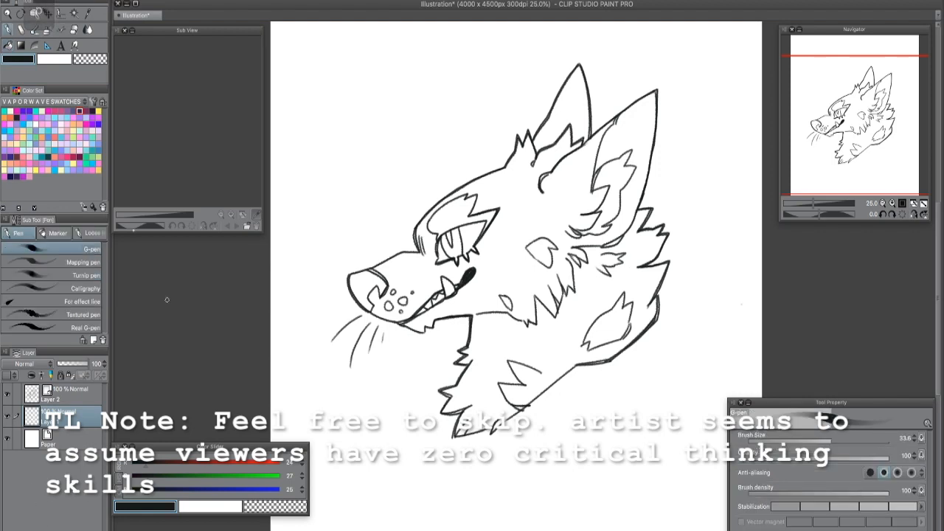
key(p)
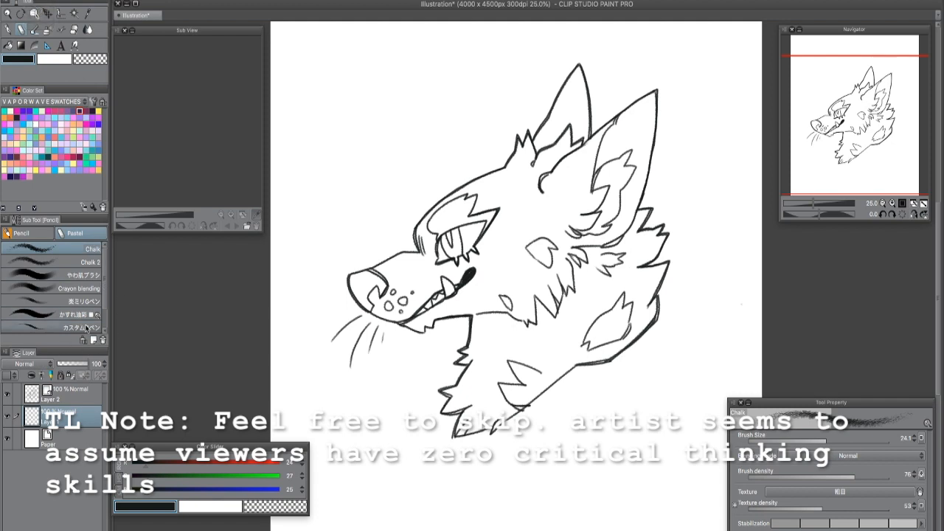
click(20, 46)
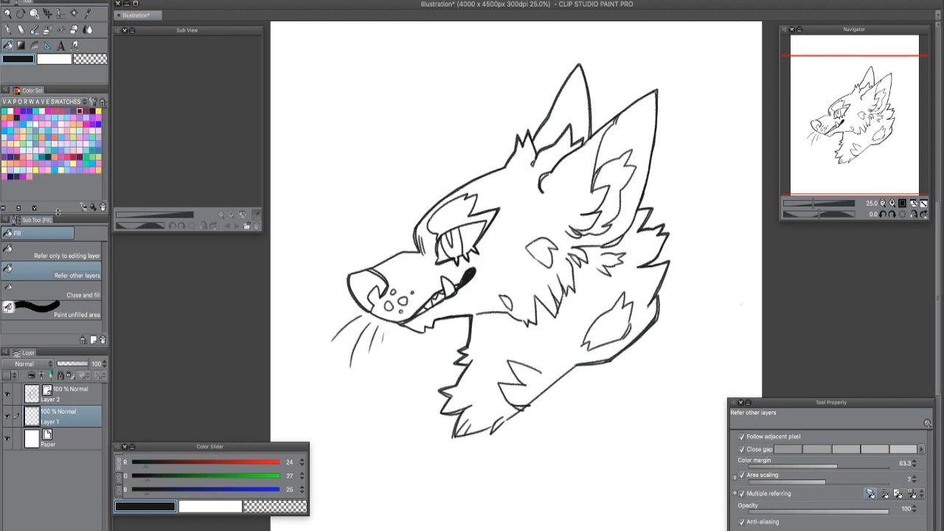
key(p)
key(p)
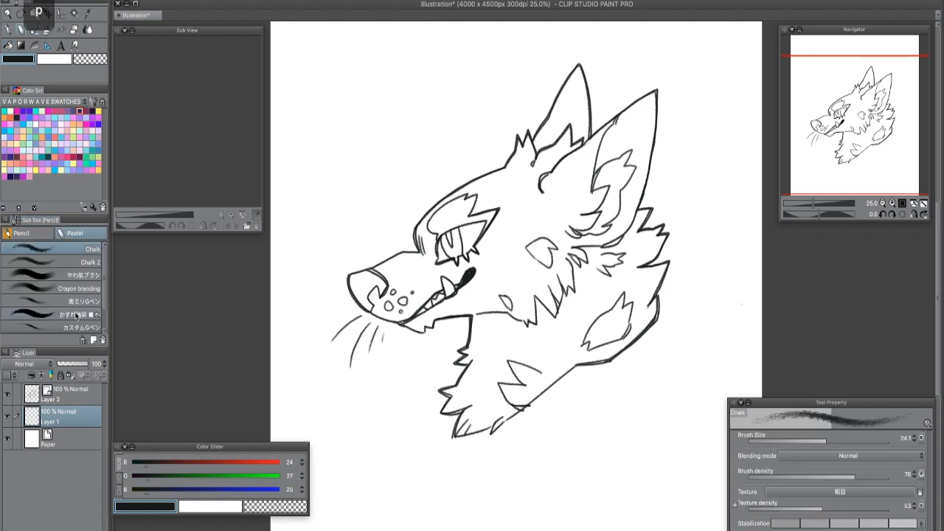
key(p)
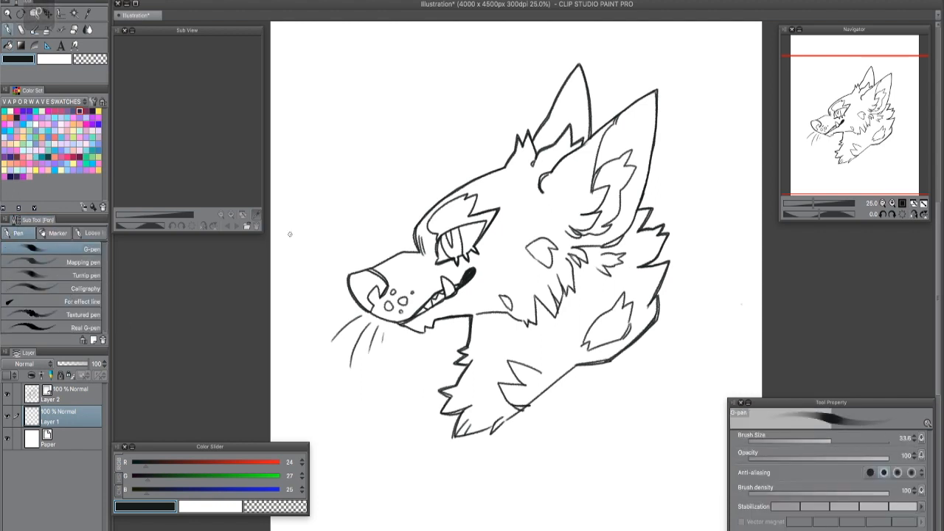
click(10, 45)
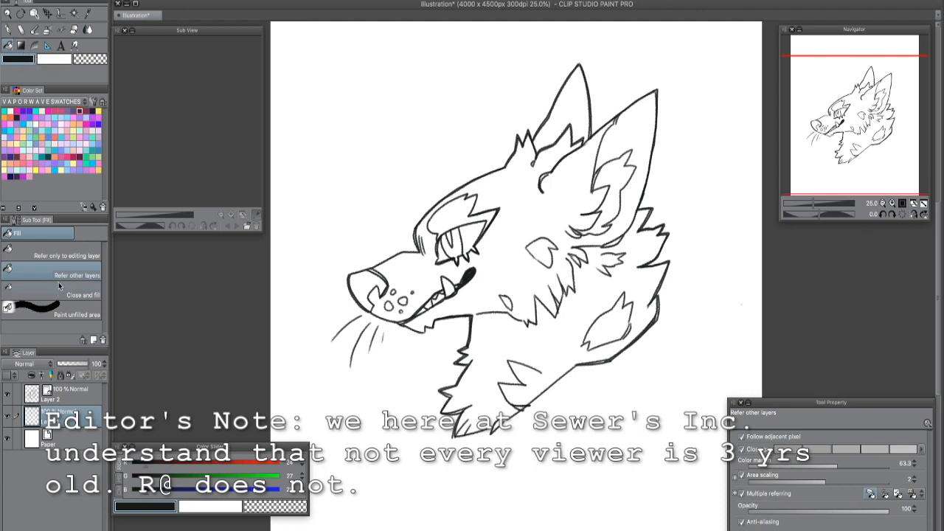
- Enlarge the floating Tool Property palette and look up its entry in the list of available palettes
drag(860, 405, 452, 76)
drag(528, 220, 546, 282)
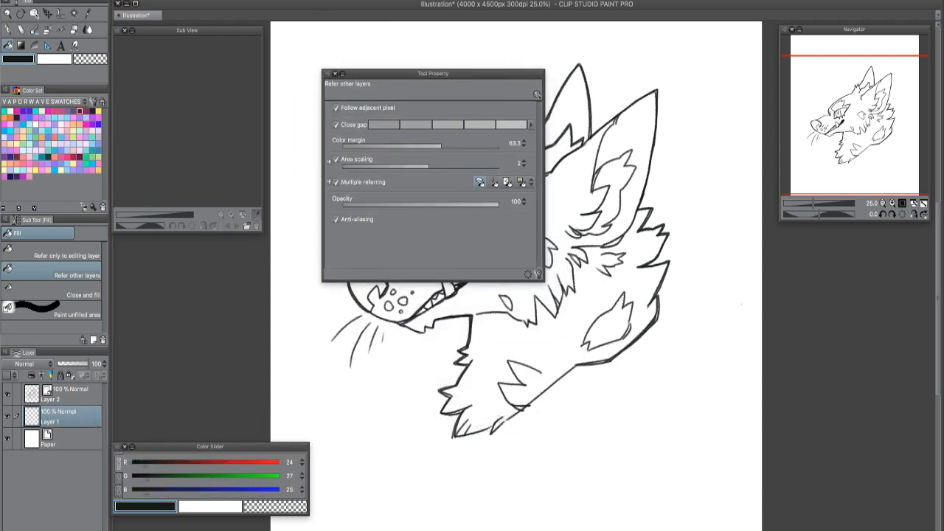
click(314, 0)
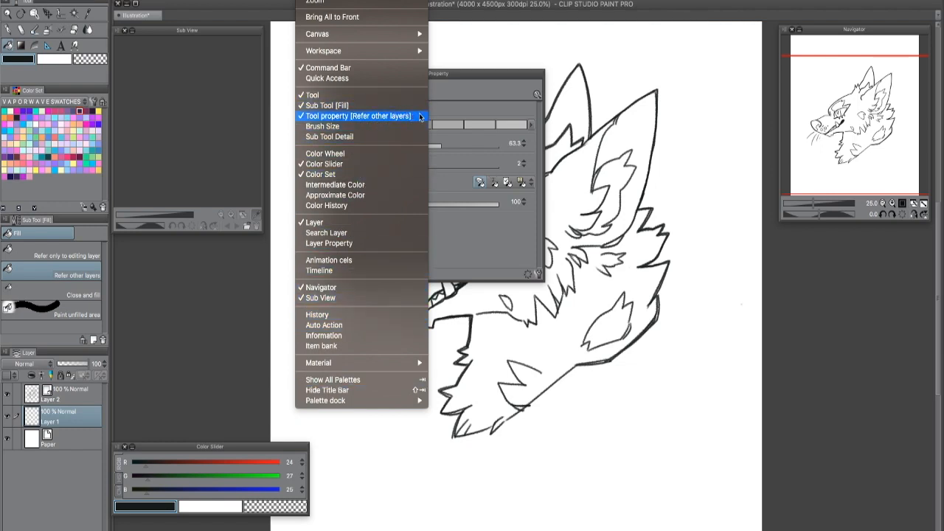
click(504, 79)
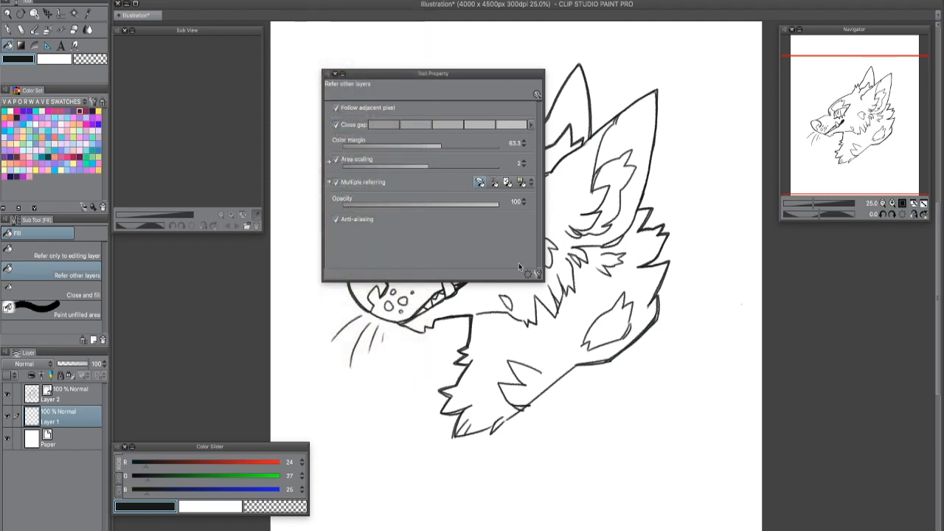
mouse_move(405, 73)
mouse_down()
mouse_move(427, 76)
mouse_move(396, 114)
mouse_move(427, 140)
mouse_move(788, 347)
mouse_move(844, 361)
mouse_up()
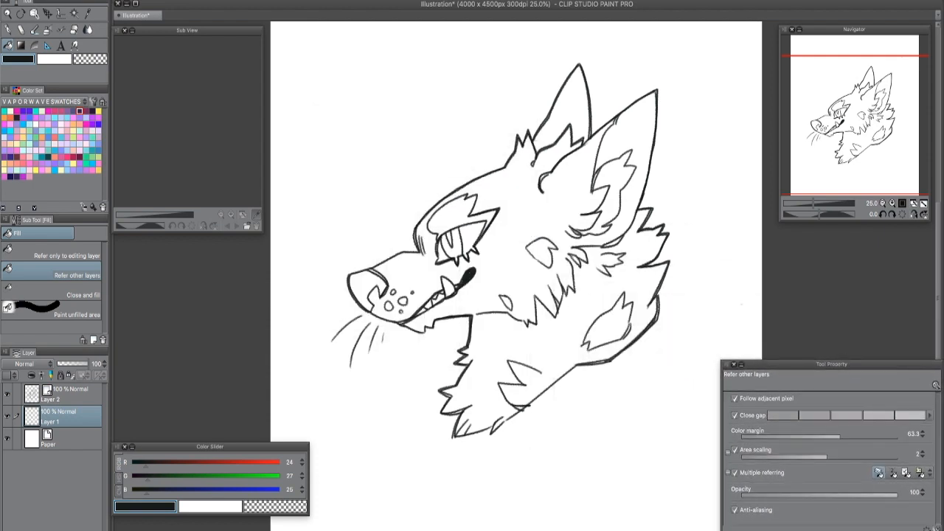
- Compare the Chalk settings with the Fill settings and enlarge the Tool Property palette over the canvas
key(p)
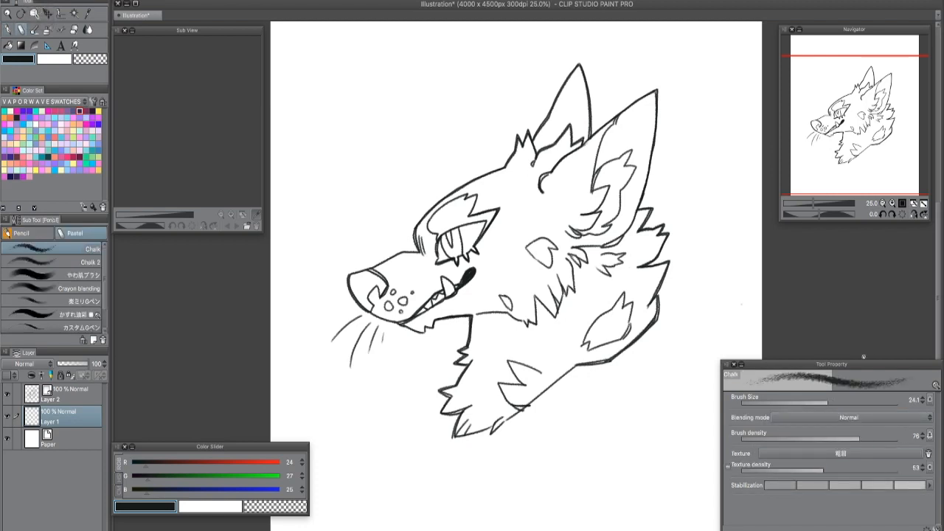
click(11, 46)
drag(866, 367, 486, 105)
drag(564, 279, 590, 318)
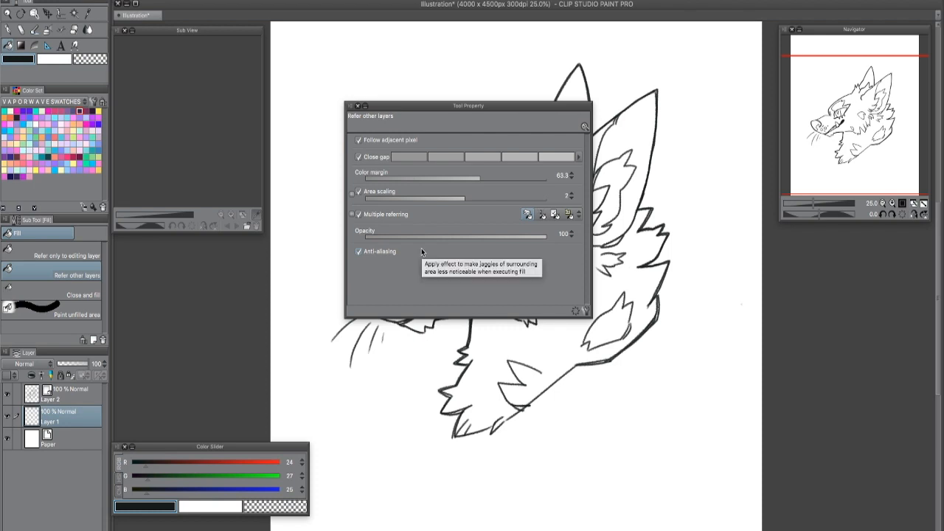
- Review the Fill, Reference, Ink and Anti-aliasing categories in the Sub Tool Detail of Refer other layers
click(587, 310)
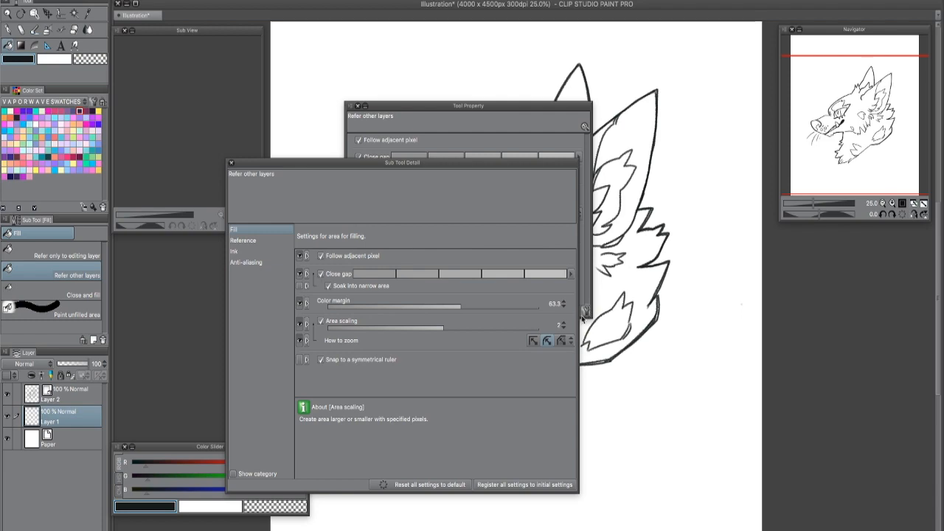
drag(522, 174, 588, 74)
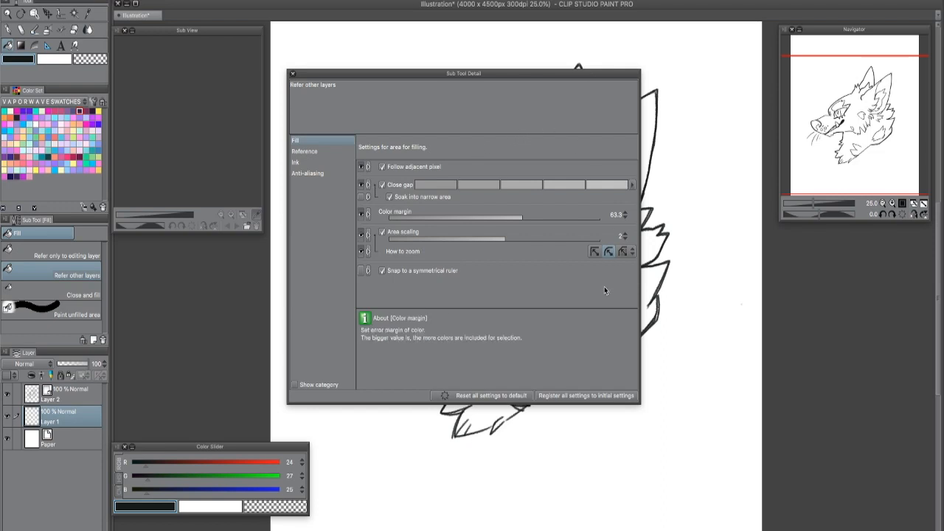
click(322, 151)
click(319, 161)
click(317, 172)
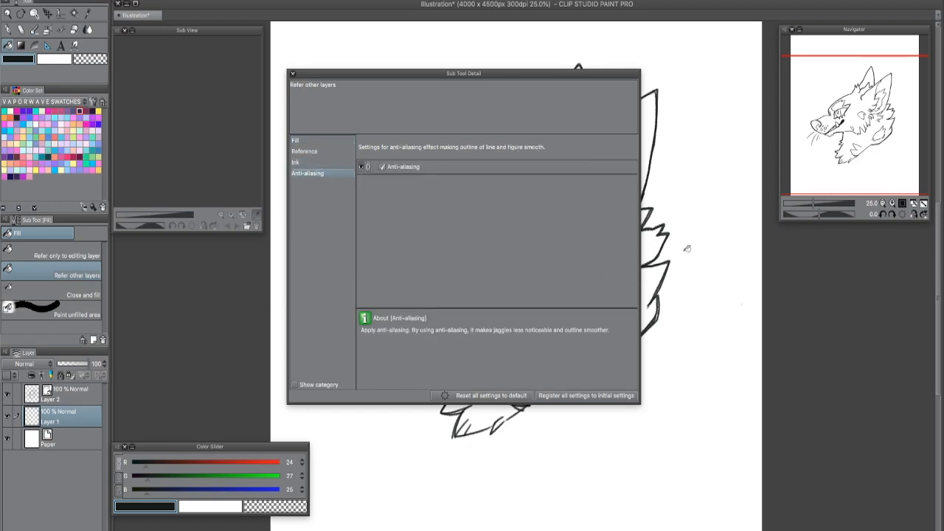
click(313, 142)
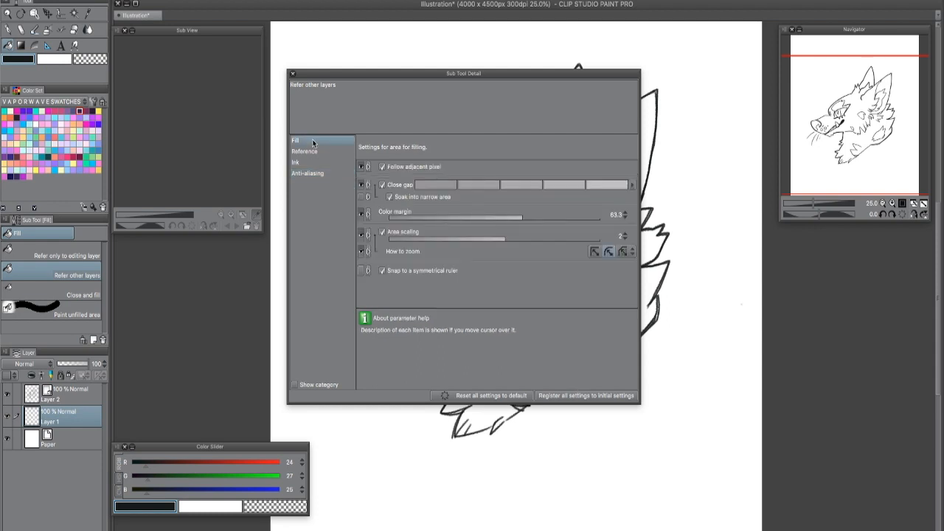
- Hide the Close gap setting from the Tool Property palette and show it again through the Sub Tool Detail
drag(545, 71, 751, 179)
click(514, 110)
drag(400, 108, 322, 98)
drag(670, 191, 488, 53)
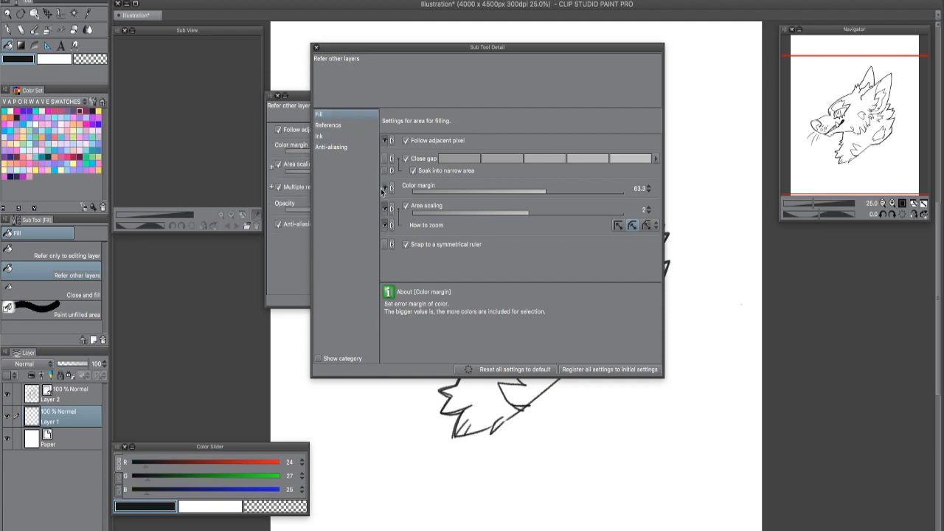
drag(436, 48, 575, 57)
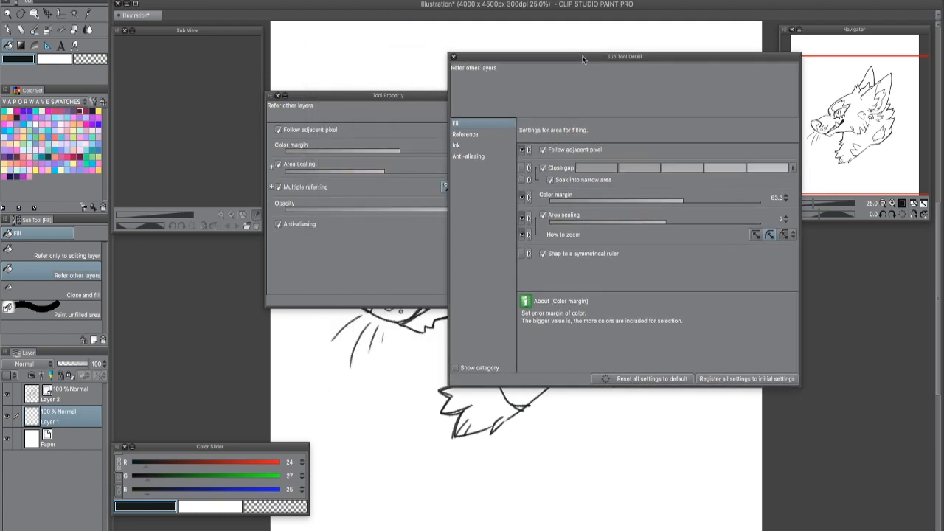
click(523, 168)
click(524, 168)
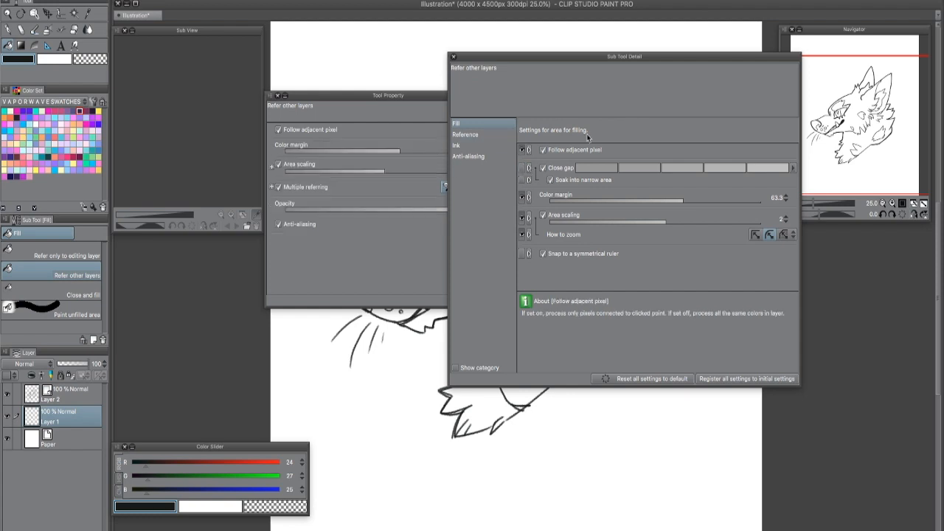
click(524, 167)
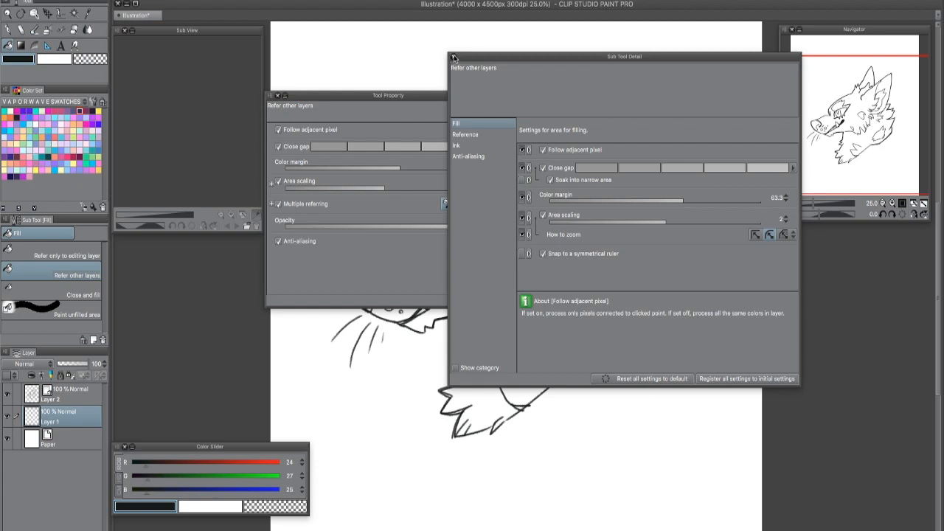
- Close the Sub Tool Detail window, then widen the Tool Property palette and move it away from the wolf's face
drag(471, 55, 419, 92)
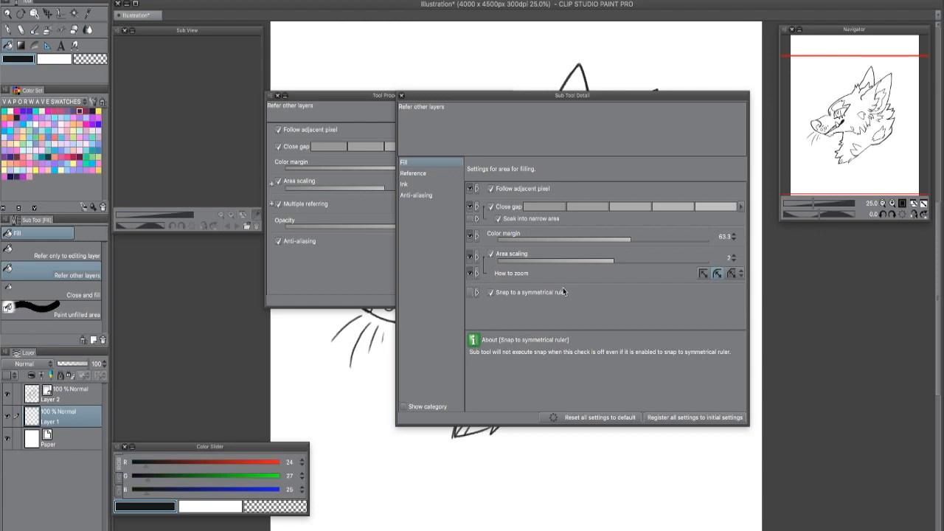
click(401, 95)
drag(424, 93, 523, 103)
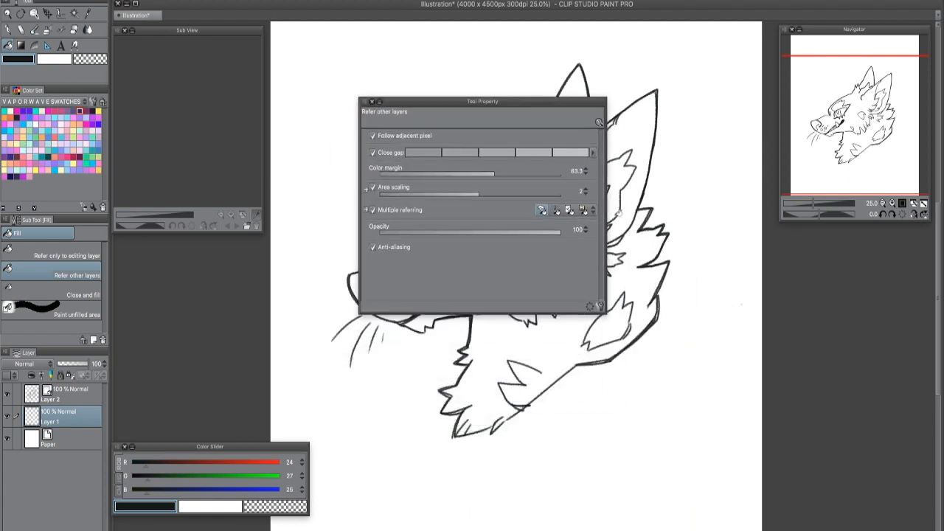
drag(602, 311, 622, 286)
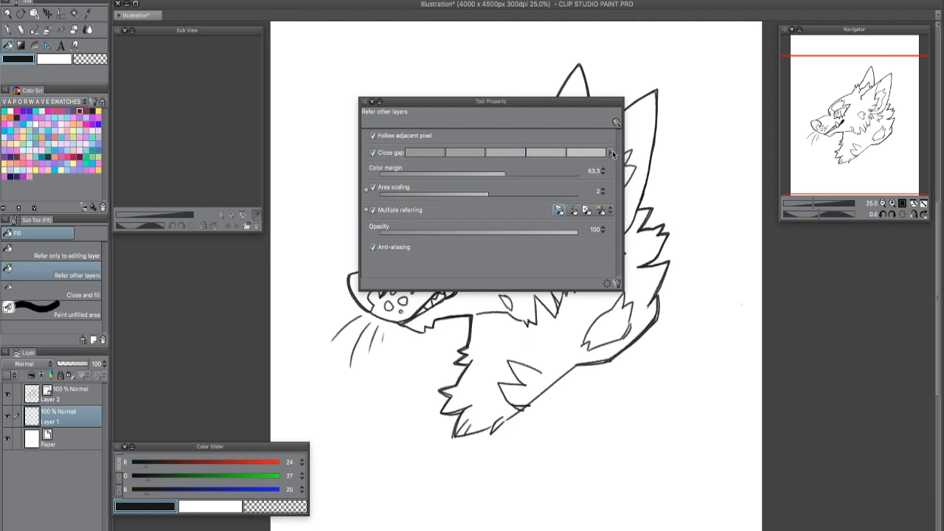
mouse_move(580, 107)
mouse_down()
mouse_move(827, 287)
mouse_move(856, 329)
mouse_move(779, 184)
mouse_move(785, 229)
mouse_move(835, 269)
mouse_up()
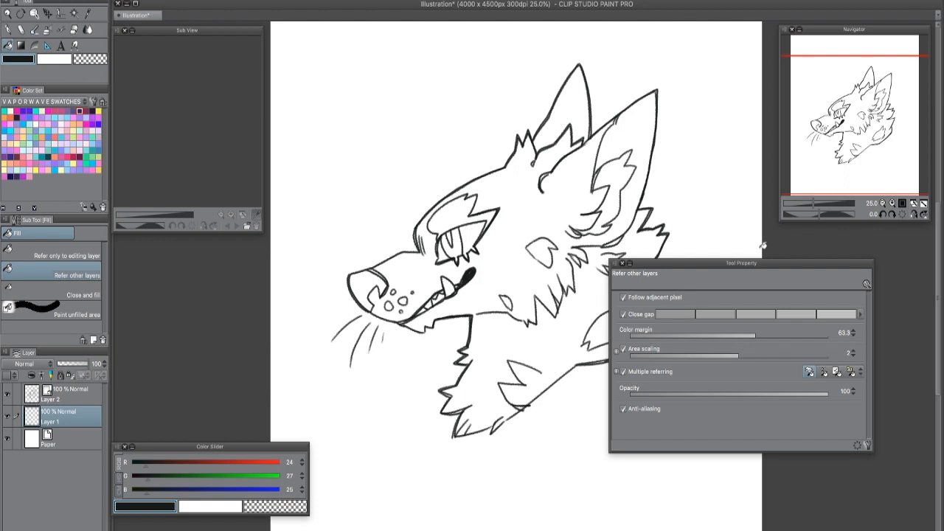
drag(781, 264, 551, 149)
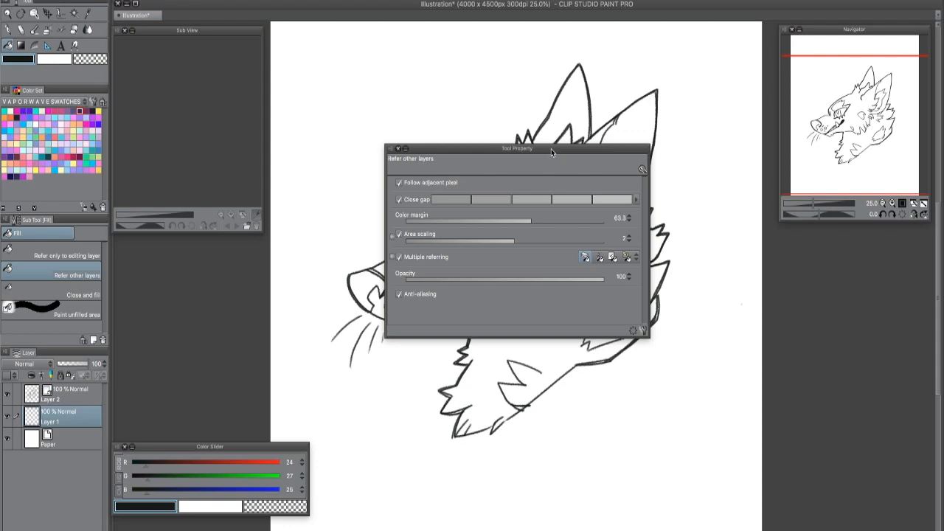
drag(551, 149, 771, 261)
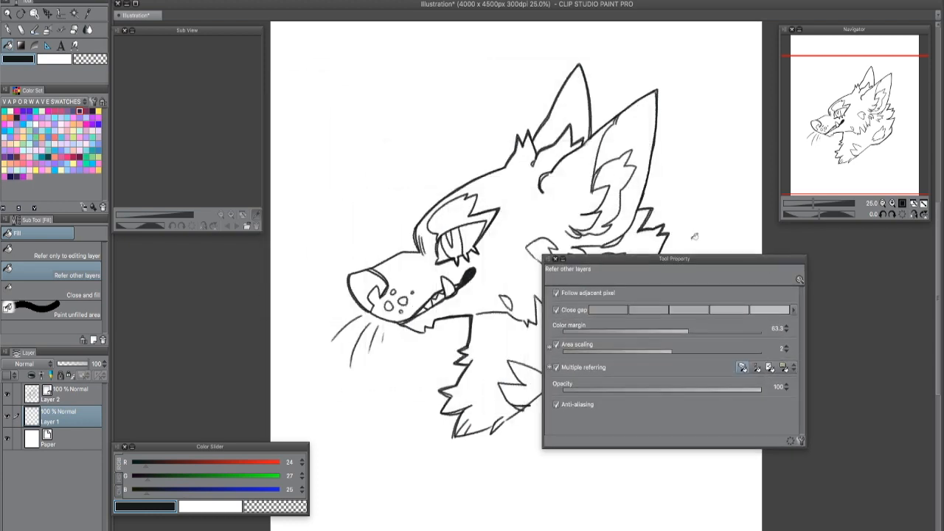
- Add a new layer above Layer 2 and hide Layer 2 to get a blank canvas
click(72, 395)
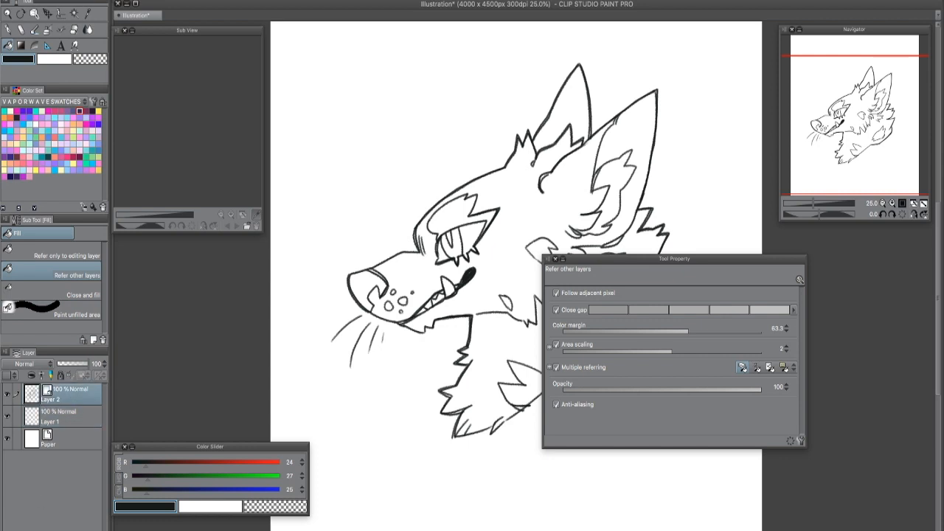
key(super+shift+n)
click(8, 416)
click(63, 417)
click(89, 396)
- Switch to the Chalk brush, move the Tool Property palette aside, and set the brush size to 16.4
key(super+plus)
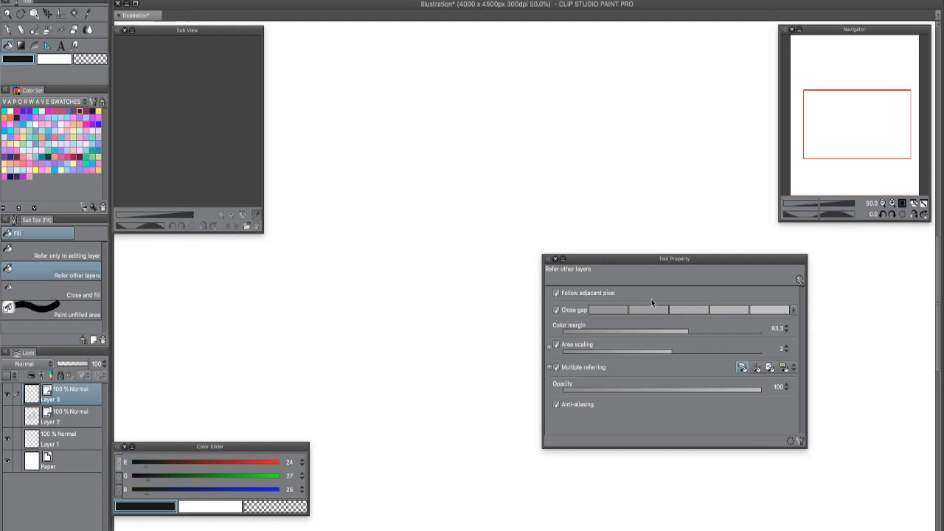
key(p)
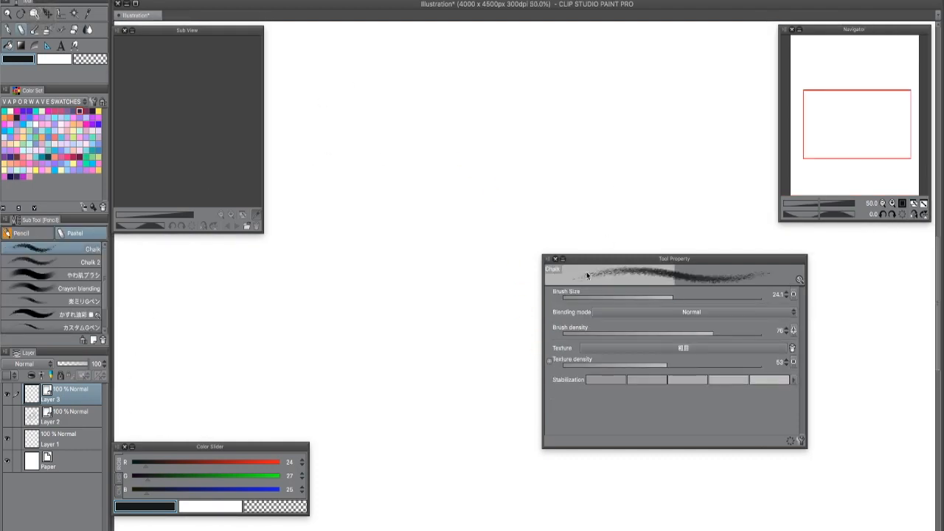
key(super+minus)
drag(721, 258, 842, 332)
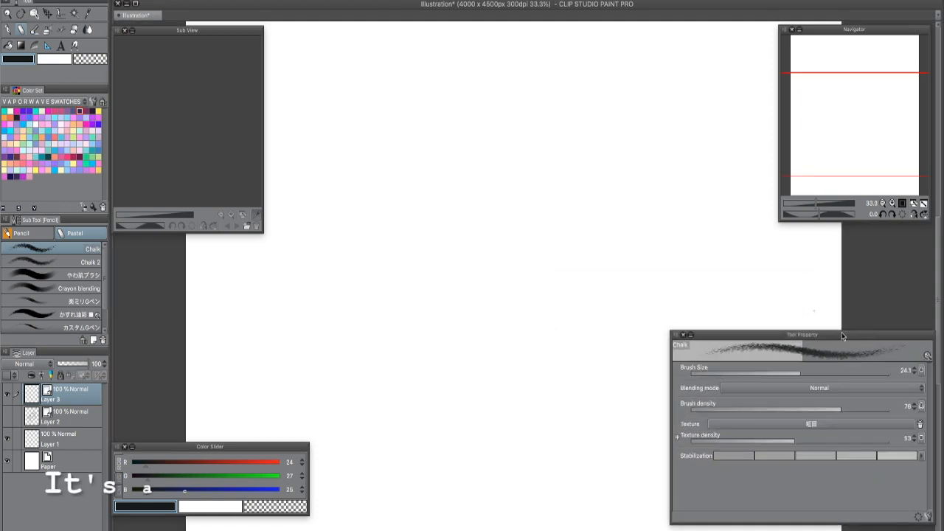
drag(797, 373, 791, 374)
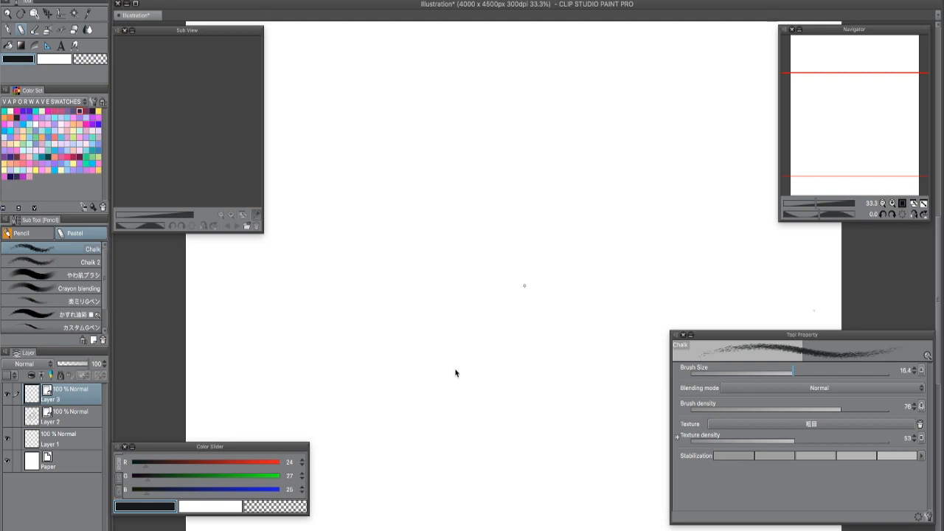
- Draw an almost closed circle with the Chalk brush on Layer 3, leaving a small gap at the circle's top
scroll(107, 323, down, 2)
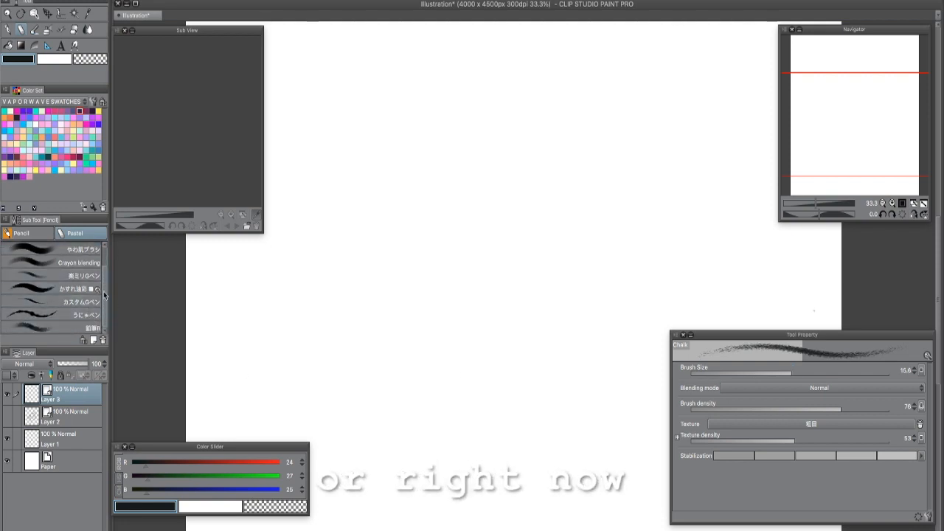
scroll(102, 273, up, 3)
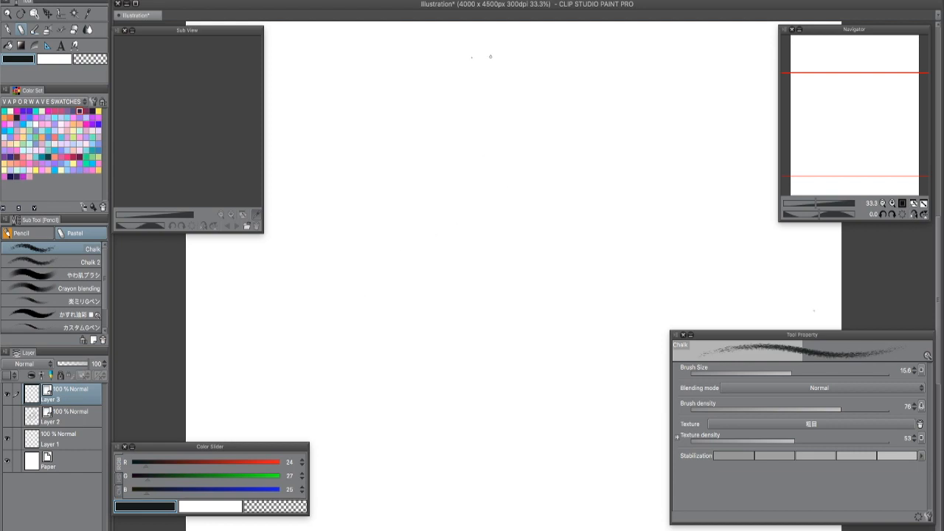
mouse_move(474, 80)
mouse_down()
mouse_move(425, 123)
mouse_move(440, 180)
mouse_move(498, 186)
mouse_move(527, 138)
mouse_move(487, 82)
mouse_up()
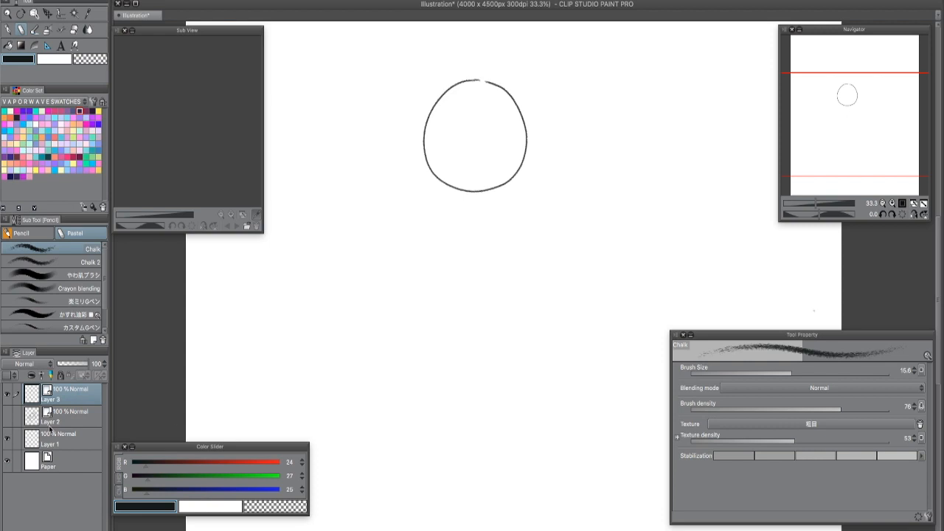
- Switch to the Fill tool's Refer other layers setting and add a new layer directly above Layer 2
click(9, 46)
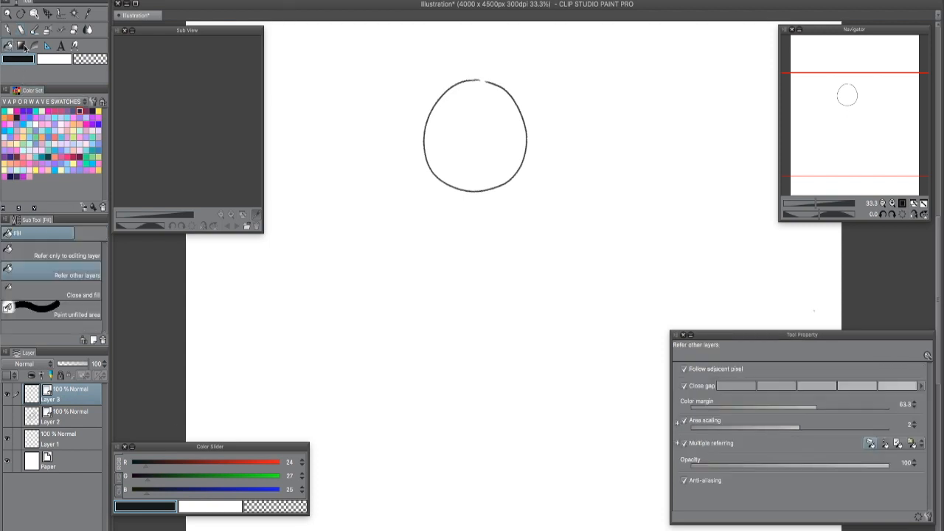
click(62, 413)
key(super+shift+n)
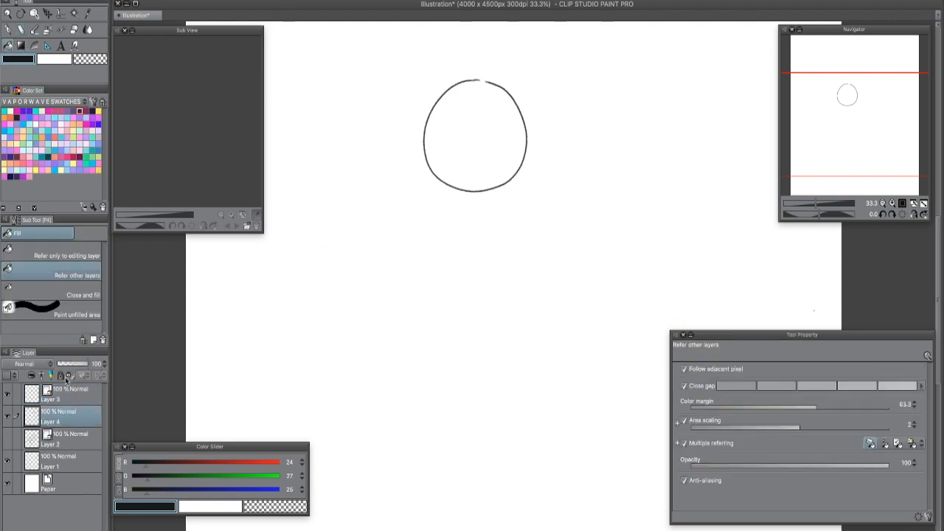
- Try filling the open circle with pale lavender (RGB 241, 218, 255), and undo both the fill and the new layer
click(35, 149)
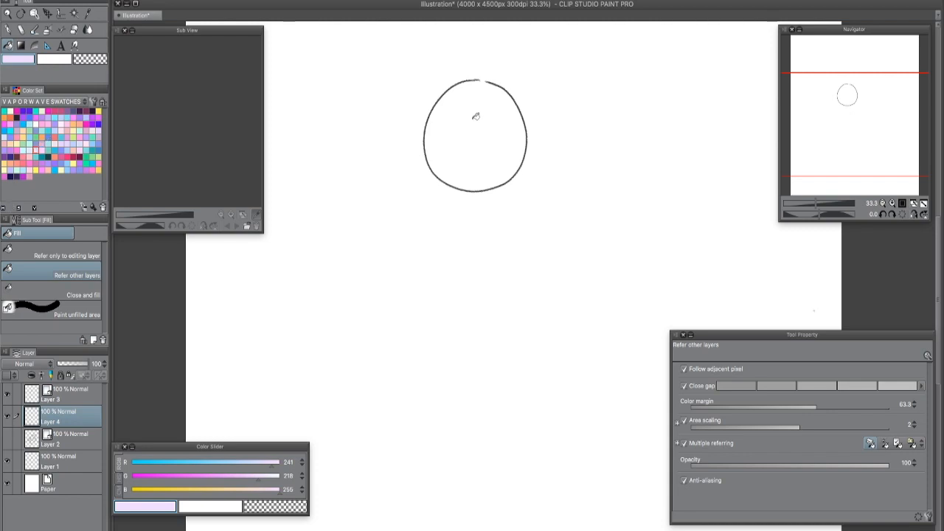
click(665, 200)
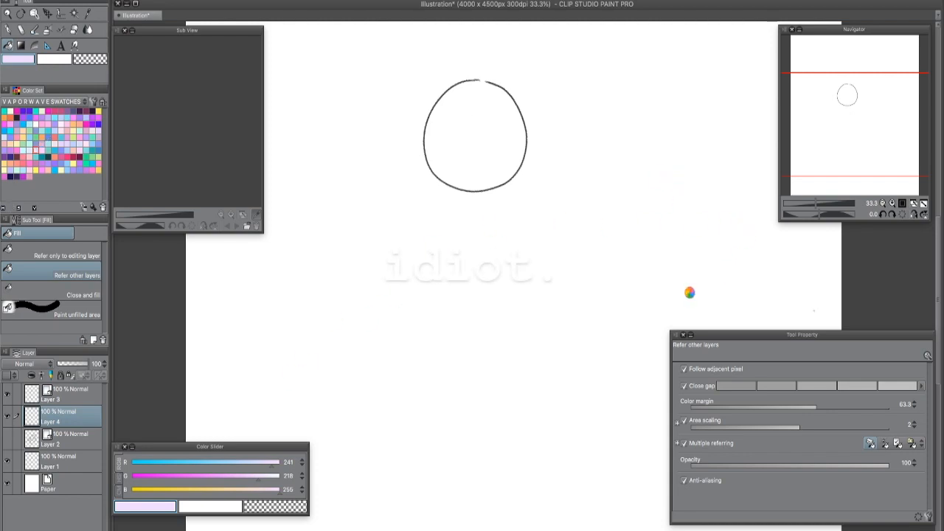
click(616, 274)
scroll(617, 274, up, 1)
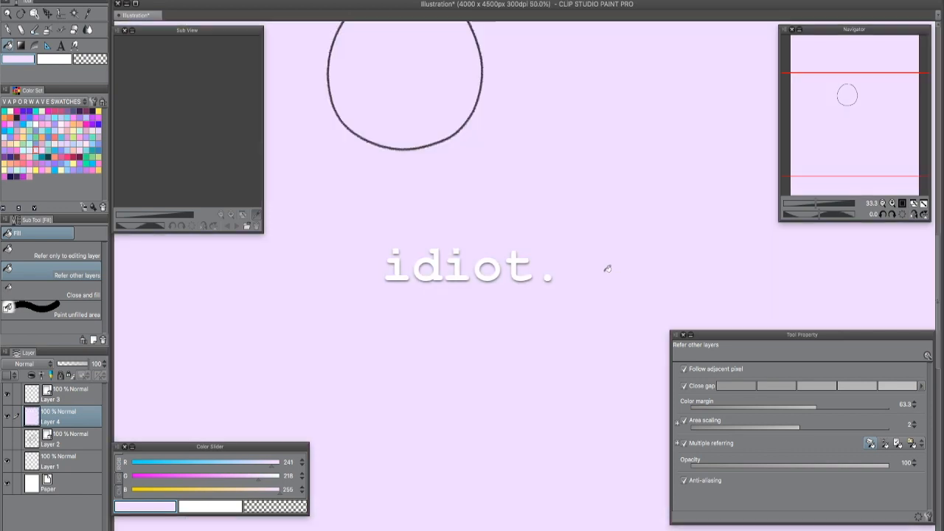
key(super+z)
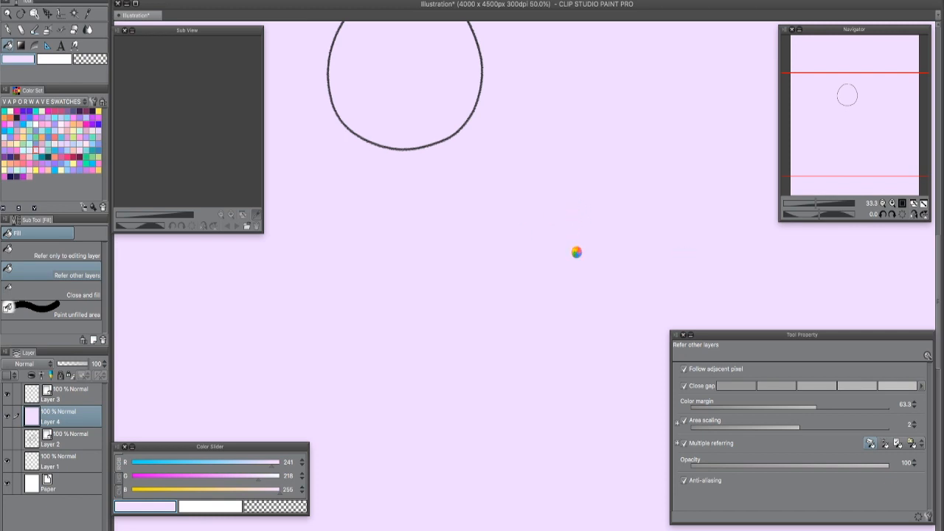
key(ctrl+z)
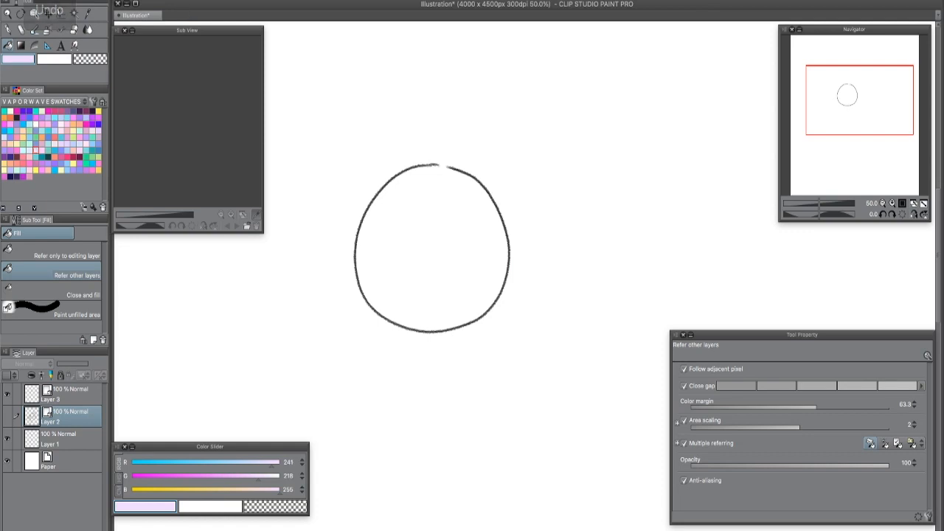
- Recreate the blank colour layer between Layer 2 and the circle's layer
key(ctrl+shift+n)
scroll(712, 281, up, 1)
scroll(570, 287, up, 1)
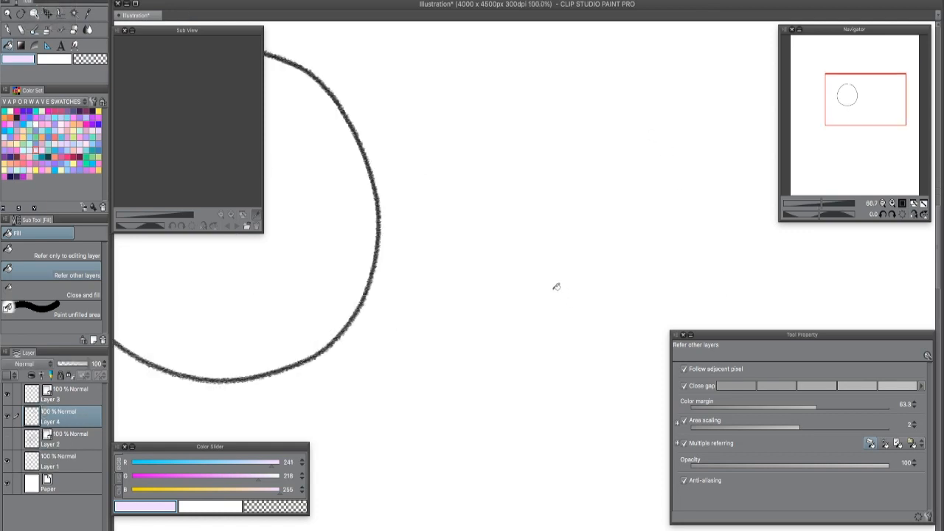
drag(558, 284, 797, 380)
- Try a lavender Chalk stroke across the gap at the circle's top, and undo it
key(p)
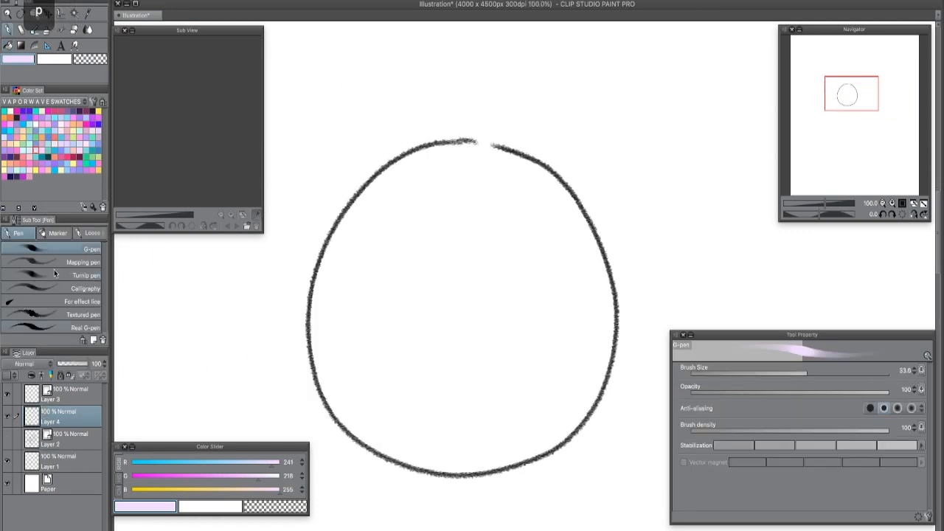
click(63, 235)
drag(469, 111, 495, 148)
key(ctrl+z)
key(ctrl+z)
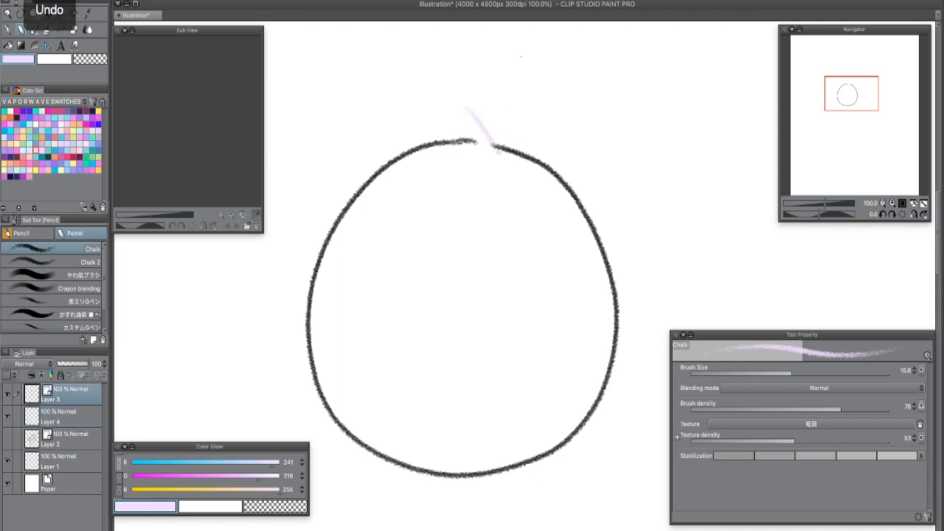
- Set the drawing colour to near-black (RGB 9, 7, 5) and draw a short slanted stroke from above down to the gap's edge
click(135, 490)
click(136, 476)
click(137, 462)
drag(462, 112, 495, 149)
- Fill the circle with peach (RGB 250, 192, 170) on Layer 4 using the Refer other layers fill
click(64, 419)
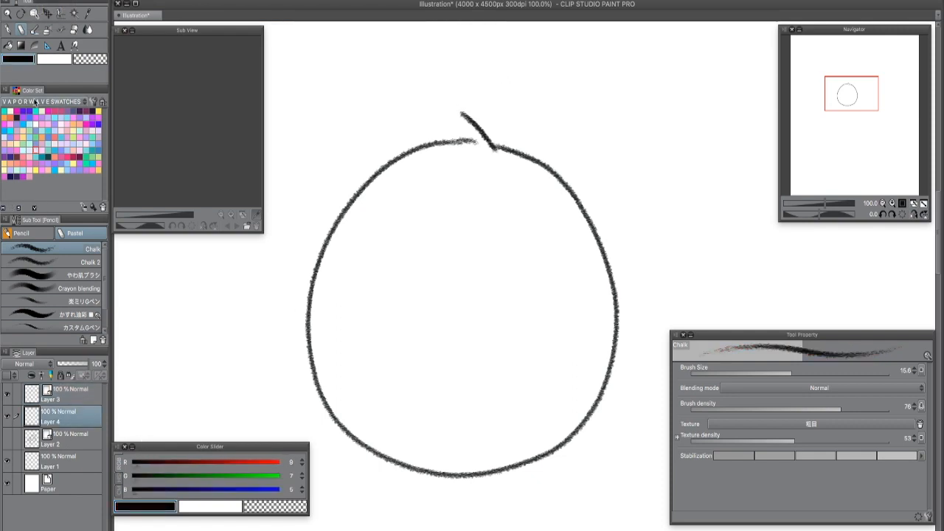
key(g)
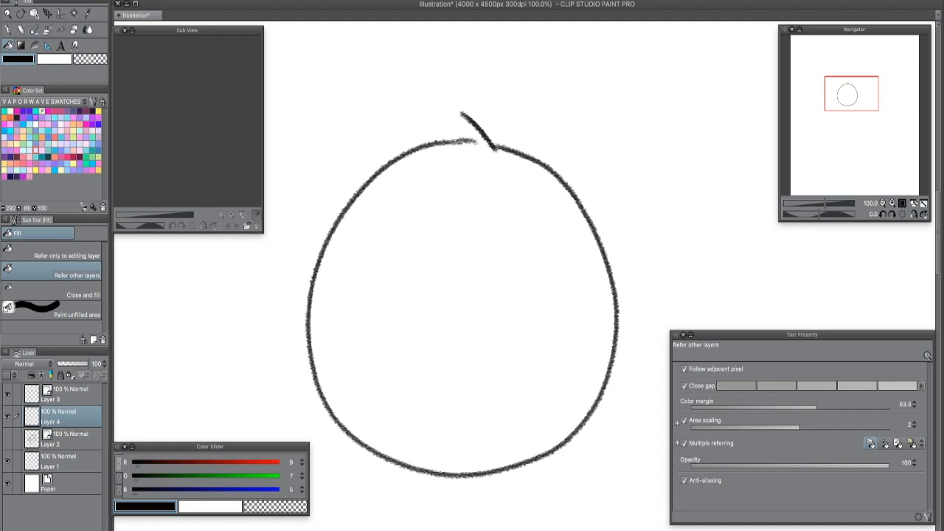
click(48, 170)
click(520, 345)
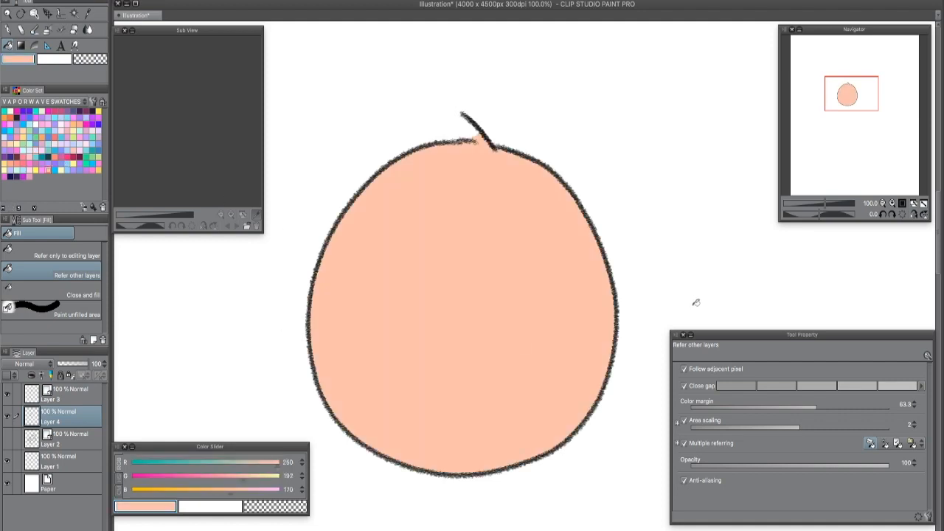
- Erase the peach overflow beside the slanted stroke and touch up the colour along the gap with the Chalk brush
scroll(492, 176, up, 3)
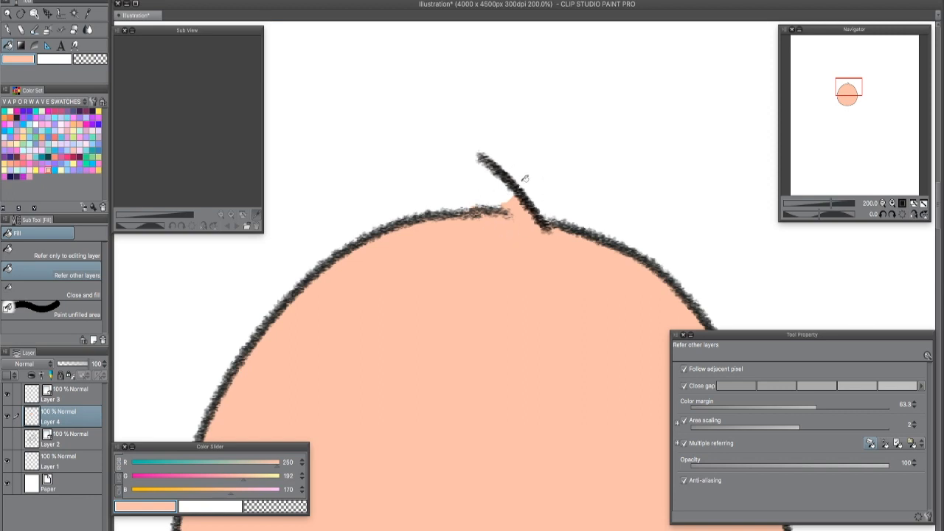
key(e)
drag(495, 185, 557, 209)
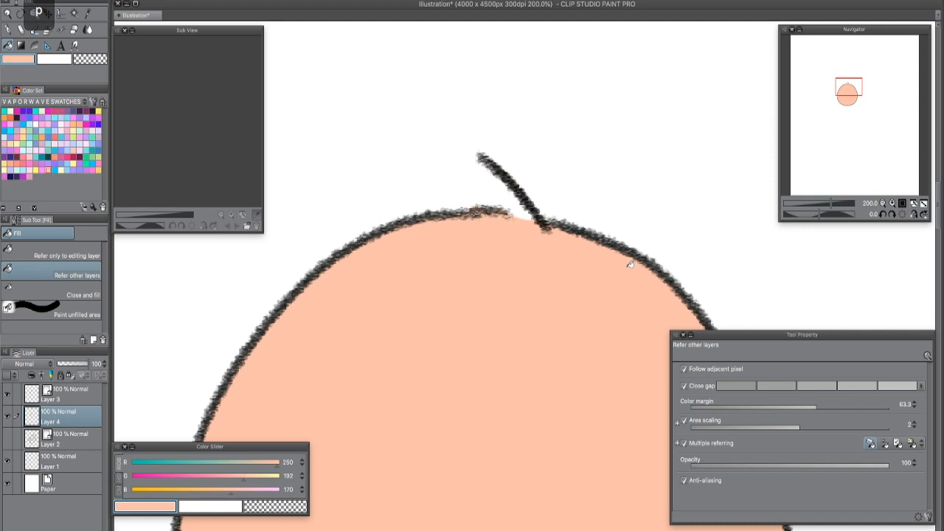
key(p)
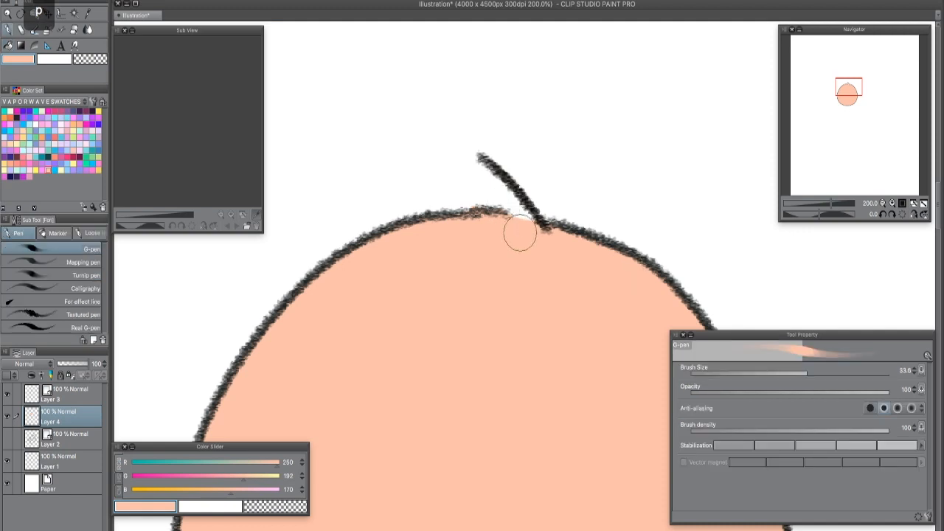
key(p)
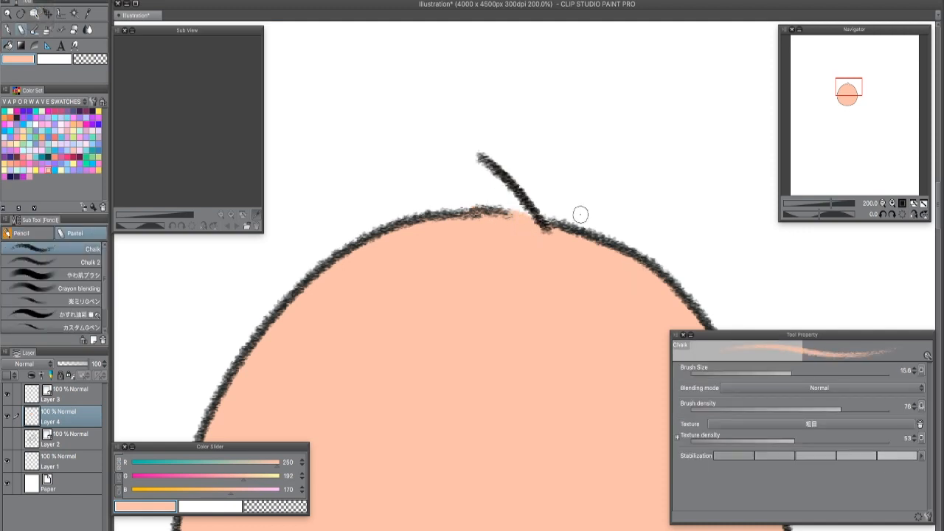
key(ctrl+minus)
key(ctrl+minus)
key(ctrl+minus)
drag(658, 413, 576, 279)
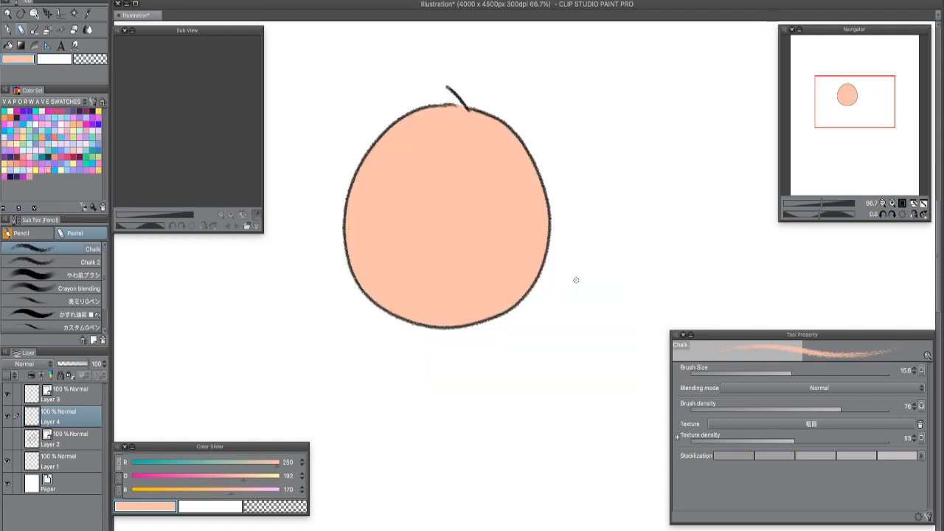
- Refill the emptied circle with peach using Refer other layers, and undo the fill
key(g)
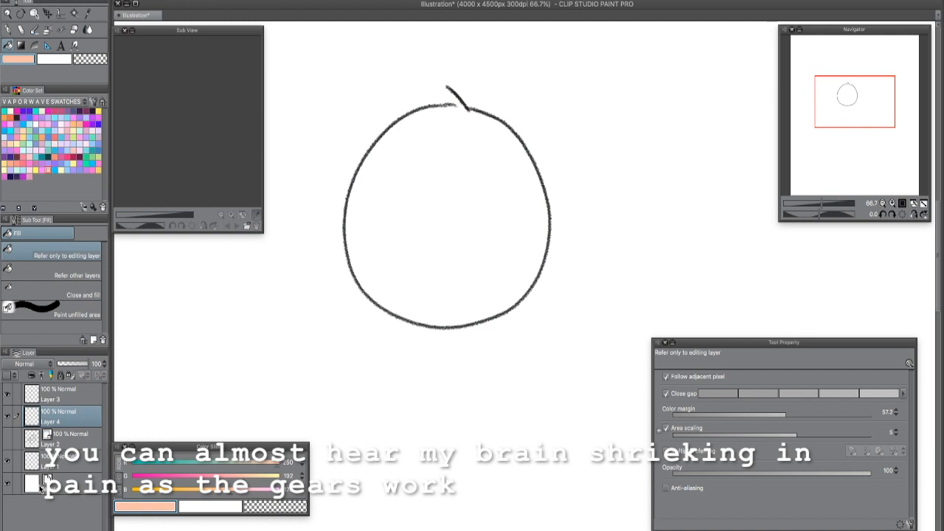
click(79, 269)
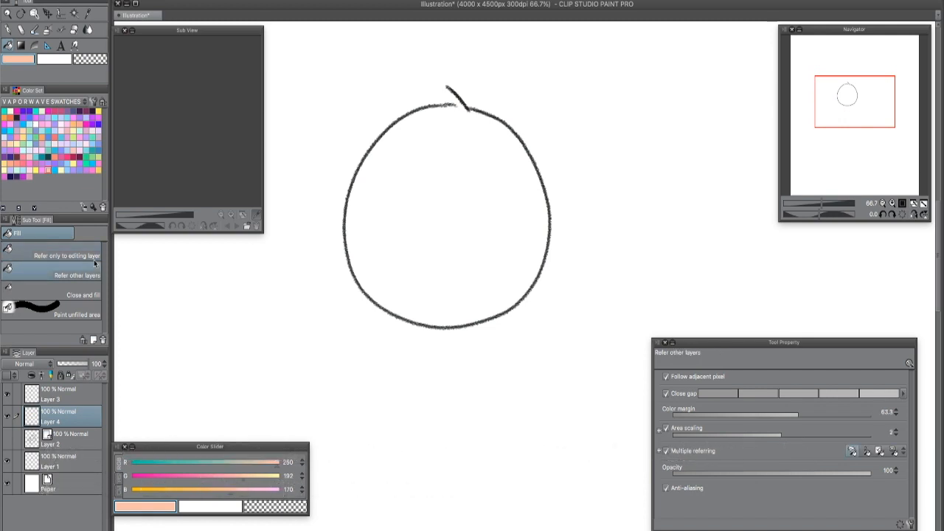
click(482, 234)
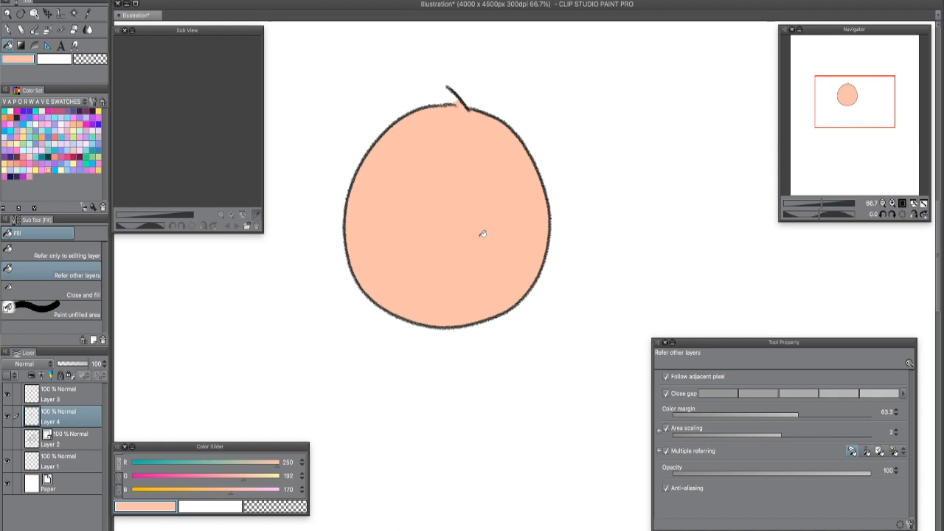
key(ctrl+z)
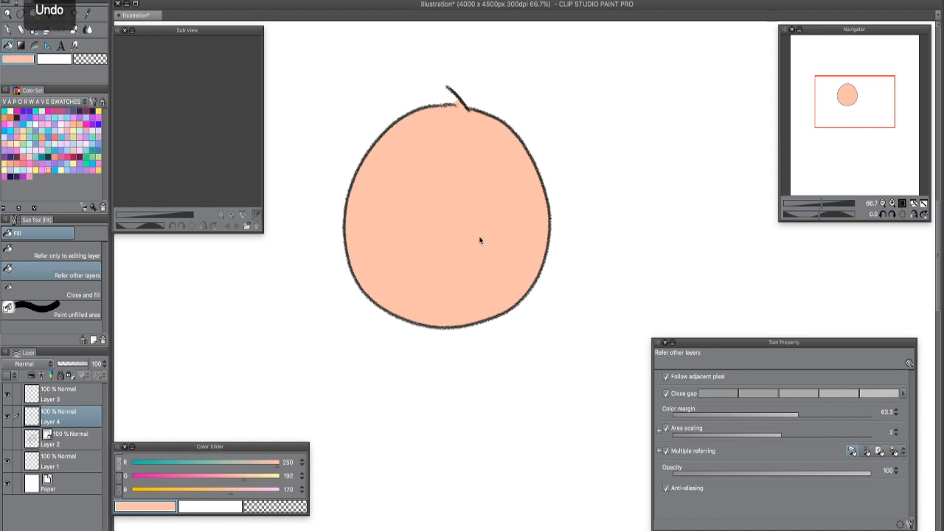
- Set Area scaling to 11, fill the circle with peach to inspect its spread past the outline, and undo the fill
key(super+plus)
drag(584, 305, 489, 429)
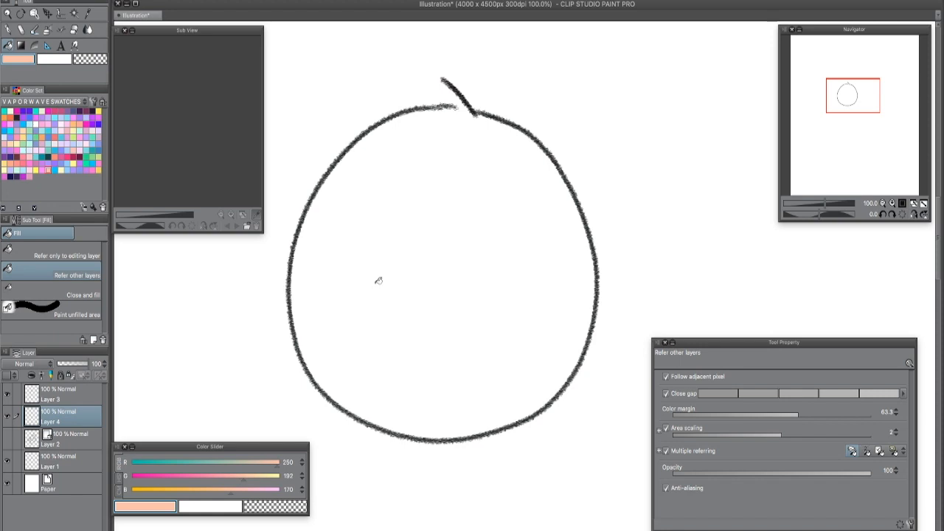
click(820, 434)
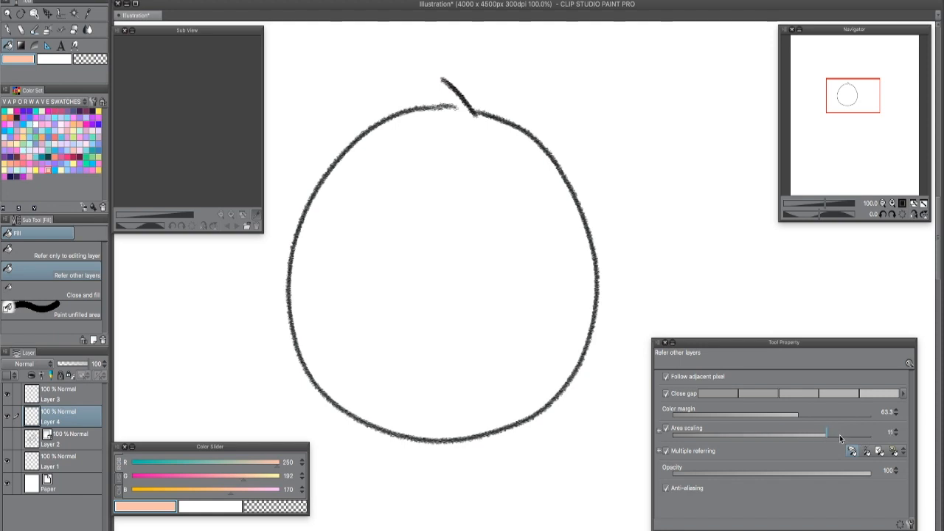
click(472, 320)
scroll(508, 345, up, 2)
drag(605, 349, 500, 498)
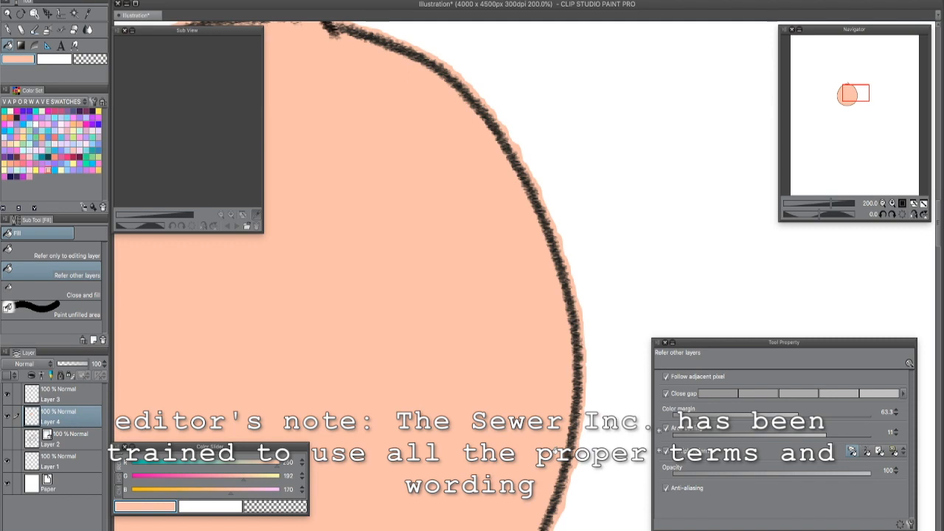
scroll(554, 451, down, 2)
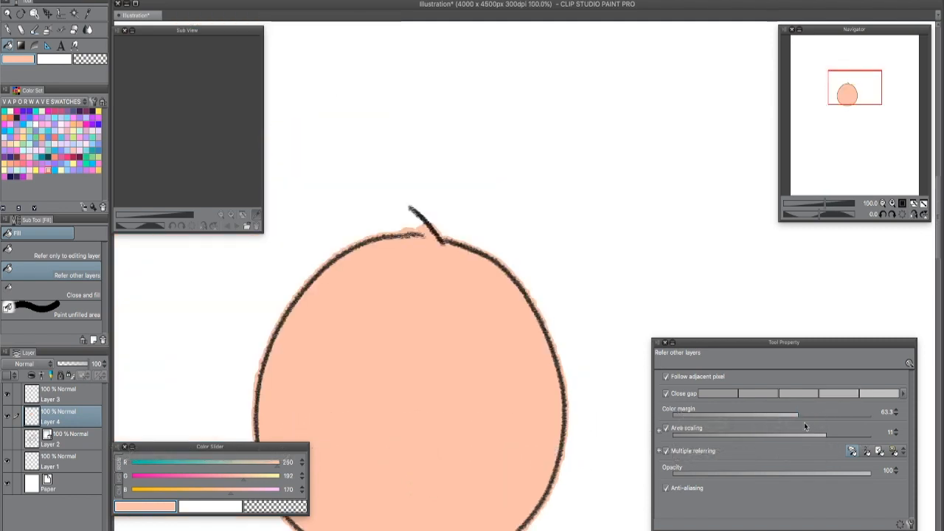
key(ctrl+z)
- Set Area scaling to -6 and fill the circle with peach to compare the inset from the outline
drag(790, 433, 742, 436)
click(479, 425)
drag(617, 316, 681, 177)
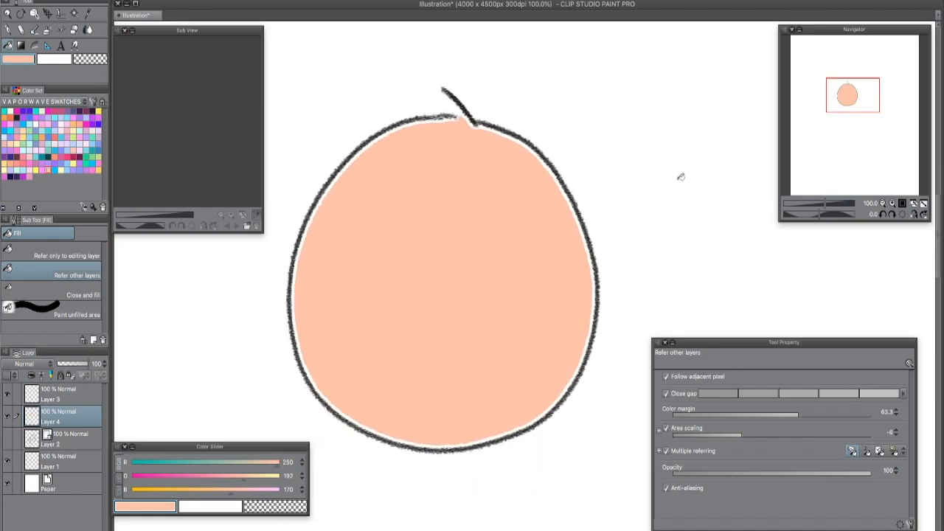
scroll(652, 337, up, 3)
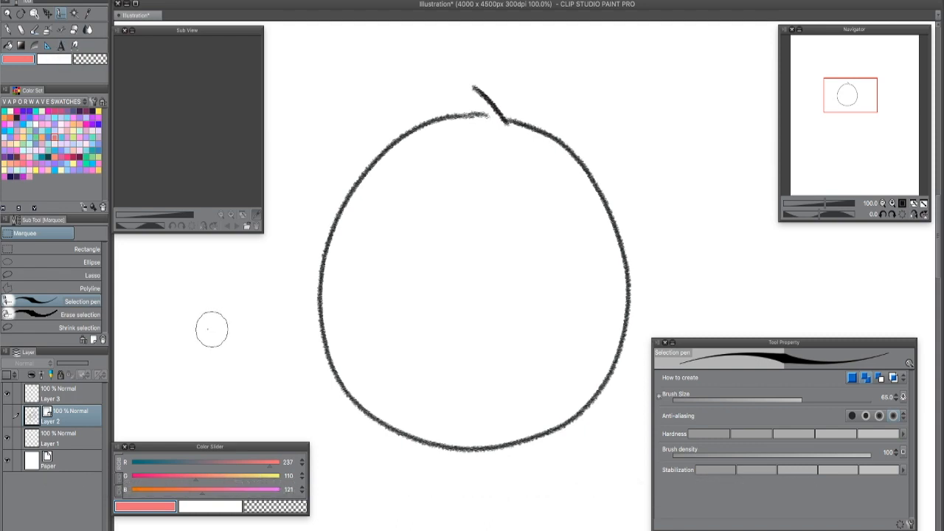
- Paint an irregular selection inside the circle with the Selection pen at size 65, extending it toward the outline with extra strokes
mouse_move(478, 188)
mouse_down()
mouse_move(480, 232)
mouse_move(535, 226)
mouse_move(537, 327)
mouse_up()
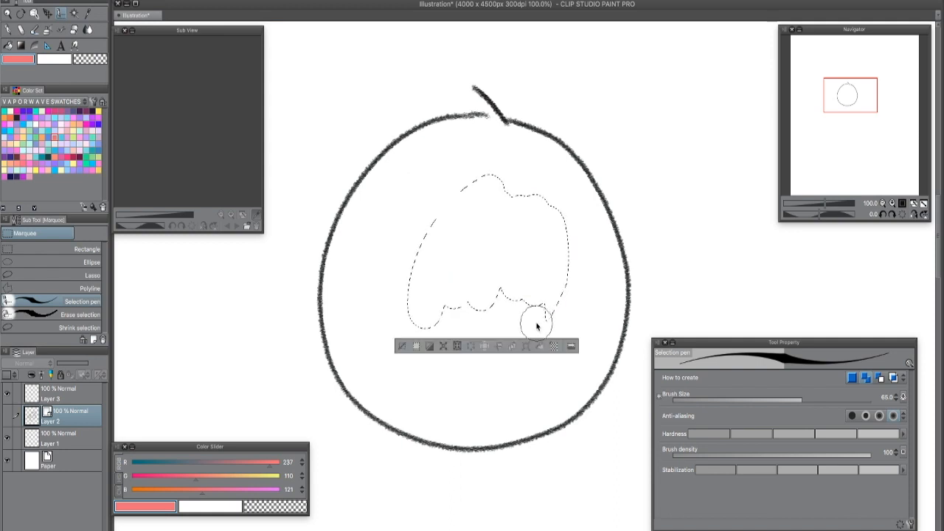
mouse_move(470, 183)
mouse_down()
mouse_move(409, 278)
mouse_move(400, 255)
mouse_up()
drag(427, 178, 388, 240)
drag(412, 176, 397, 194)
mouse_move(375, 258)
mouse_down()
mouse_move(371, 307)
mouse_move(383, 259)
mouse_up()
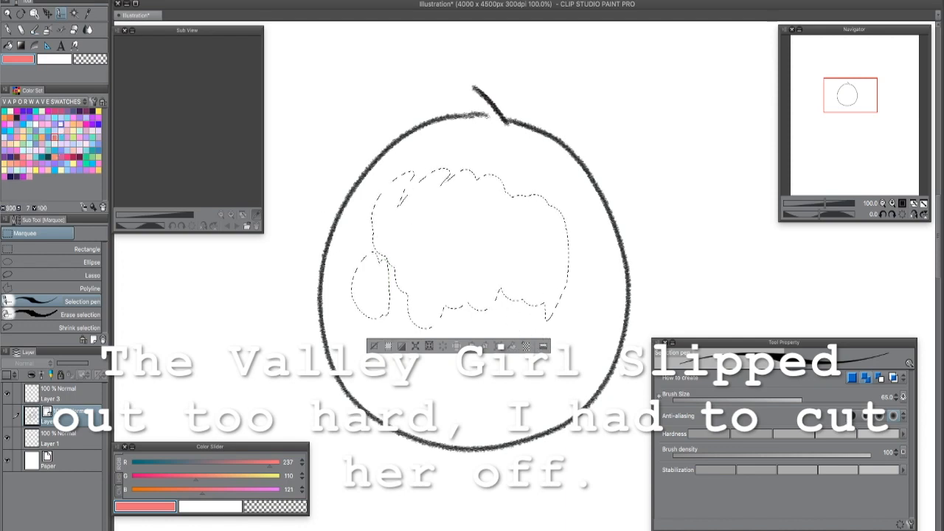
- Fill the painted selection with coral (RGB 237, 110, 121) on a new layer above Layer 2, and deselect it
key(ctrl+shift+n)
click(512, 347)
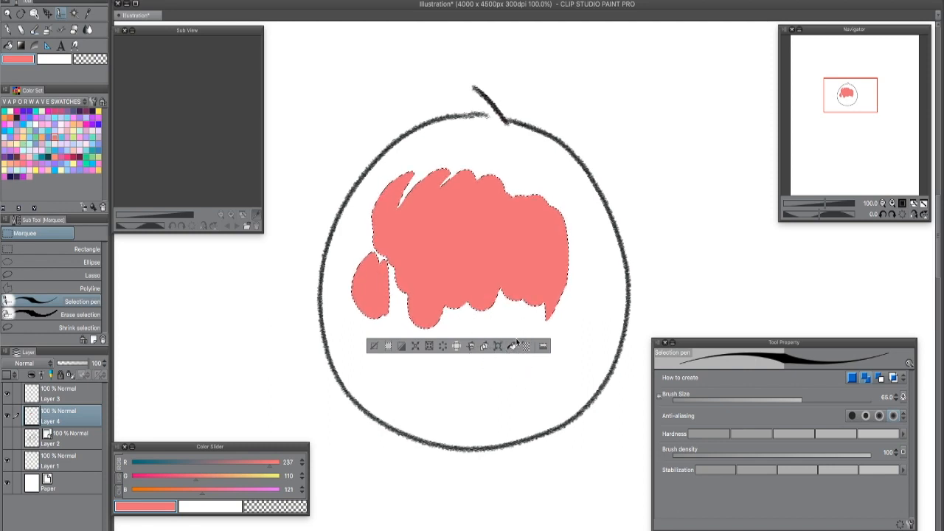
key(ctrl+d)
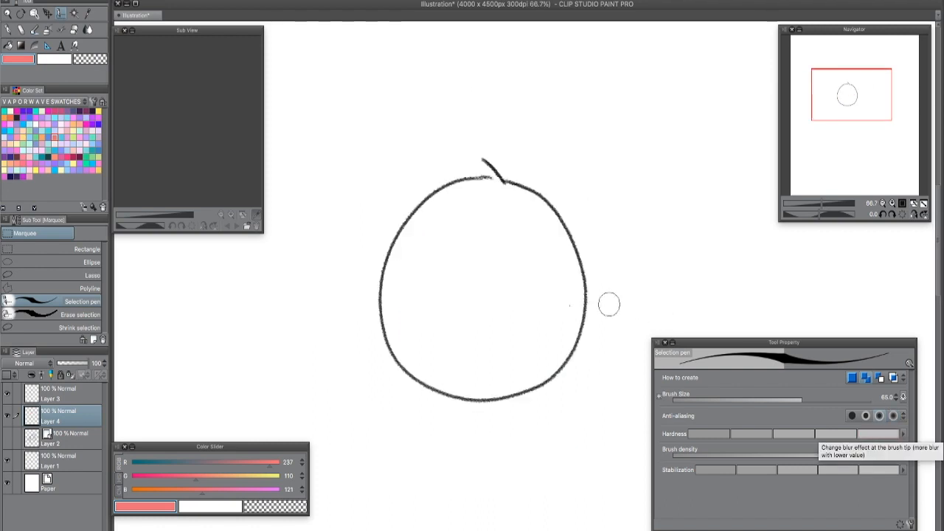
- Delete Layer 3 and Layer 4 to clear the practice circle from the canvas
drag(742, 347, 774, 350)
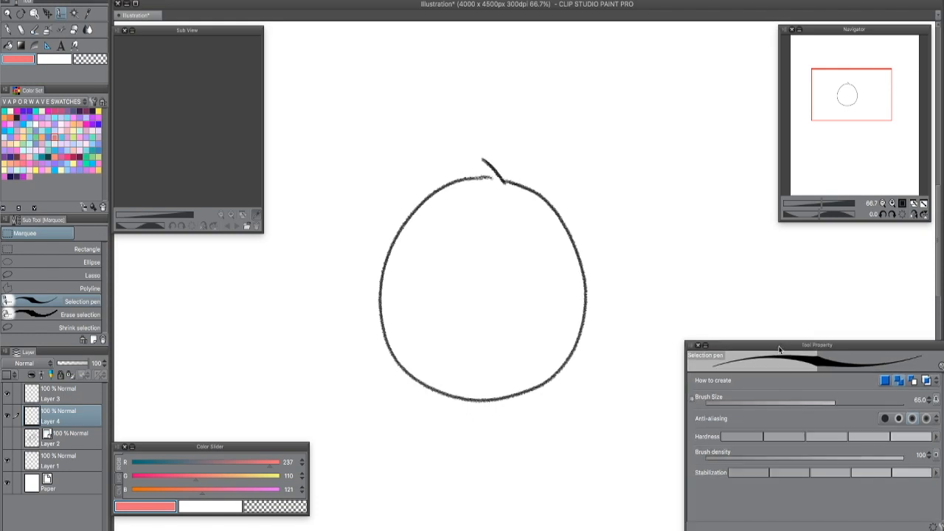
click(71, 399)
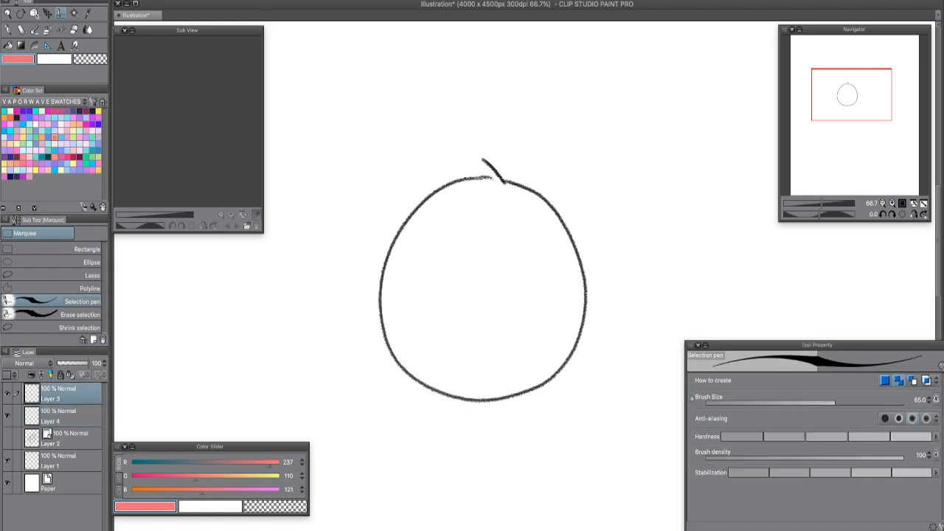
click(102, 529)
click(102, 529)
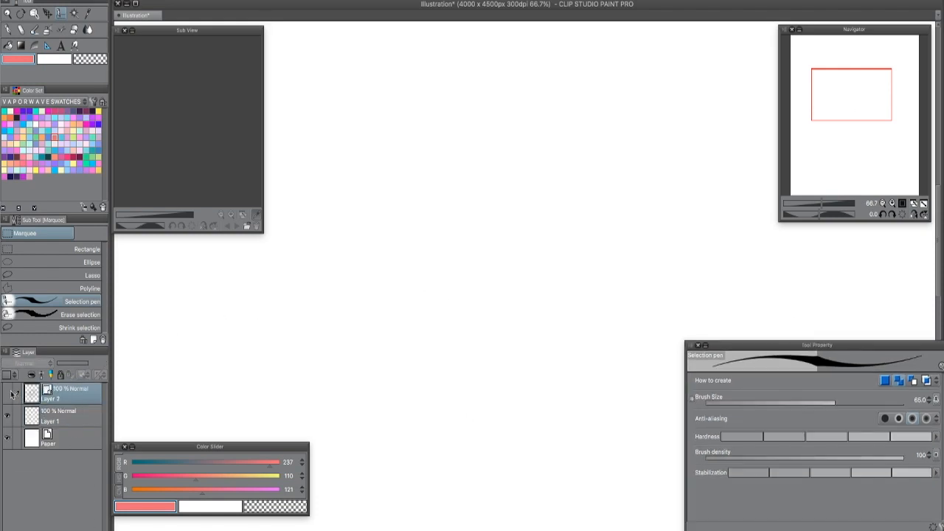
- Show the wolf head line art on Layer 2 and arrange the workspace so that the drawing is in view
click(8, 394)
drag(563, 374, 526, 206)
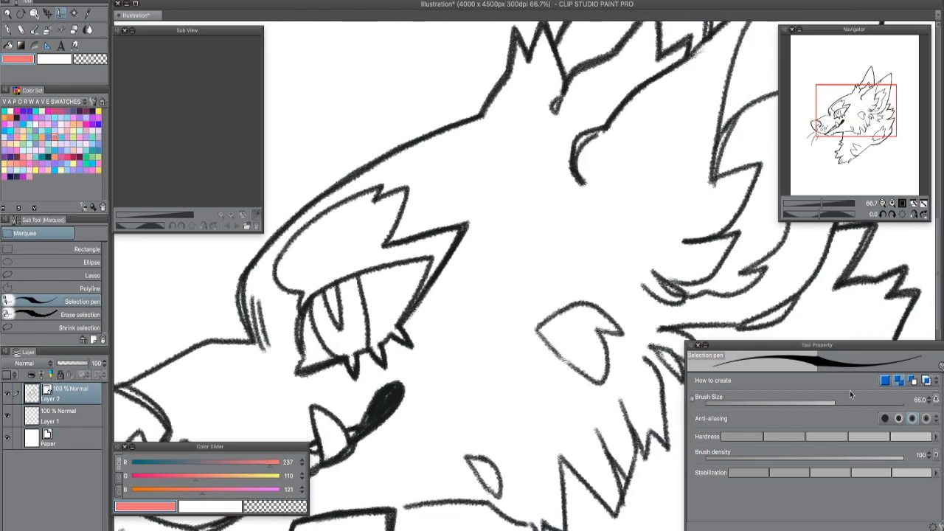
key(super+minus)
key(super+minus)
key(super+minus)
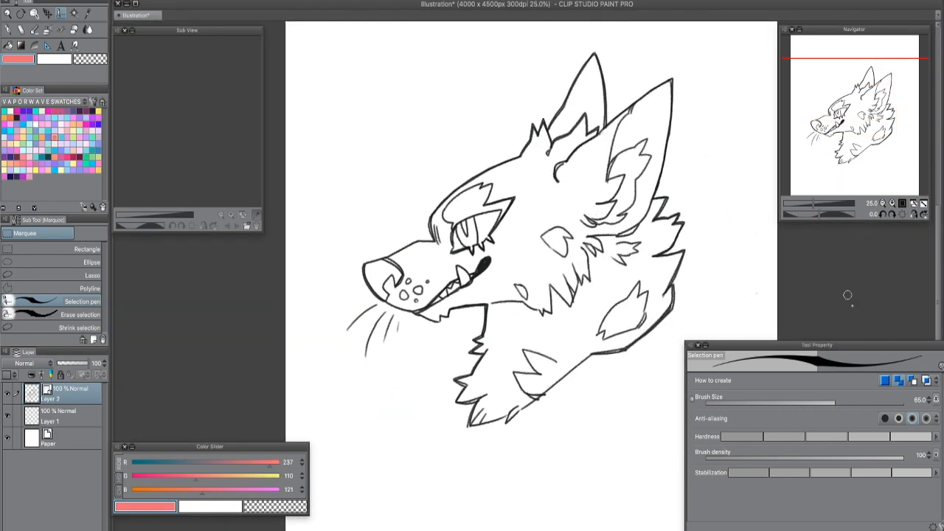
drag(690, 347, 722, 377)
drag(877, 386, 864, 401)
key(super+plus)
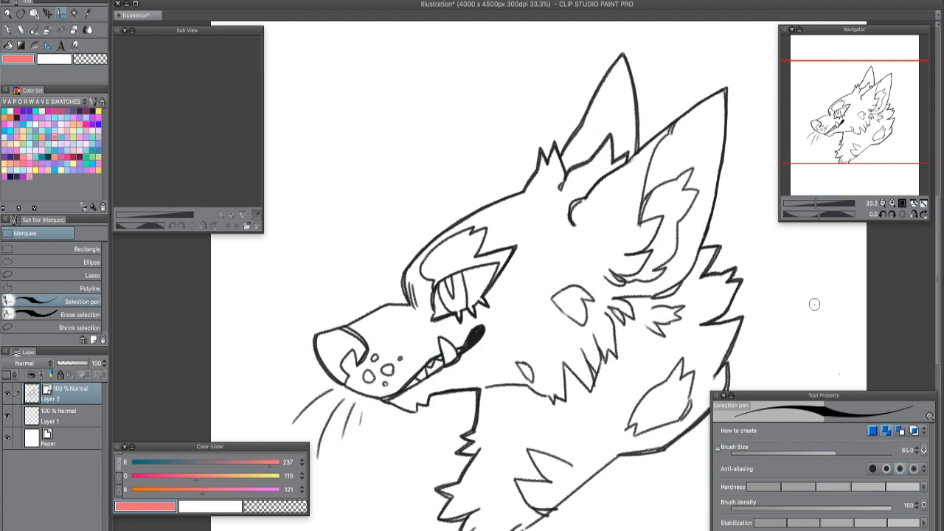
- Fill the wolf's head on Layer 1 with pale orange (RGB 255, 220, 138) using Refer other layers at 100 opacity
key(g)
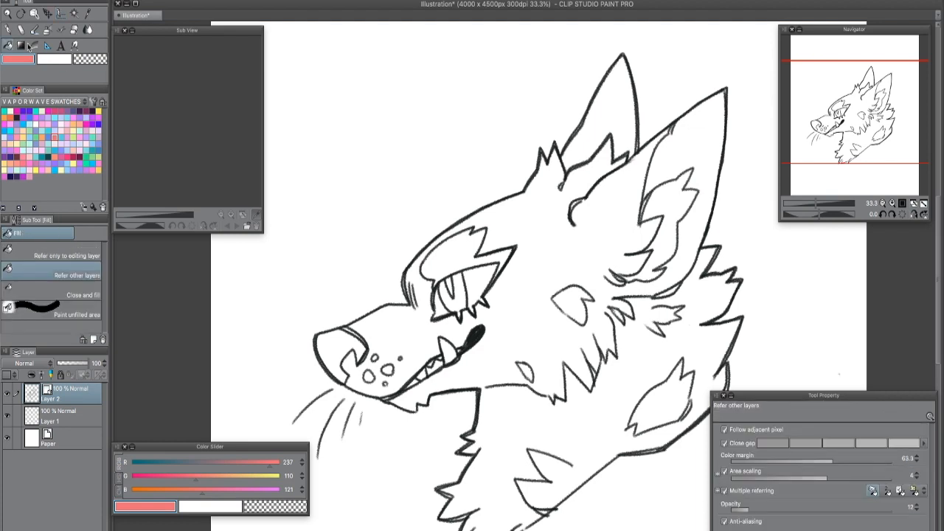
click(77, 425)
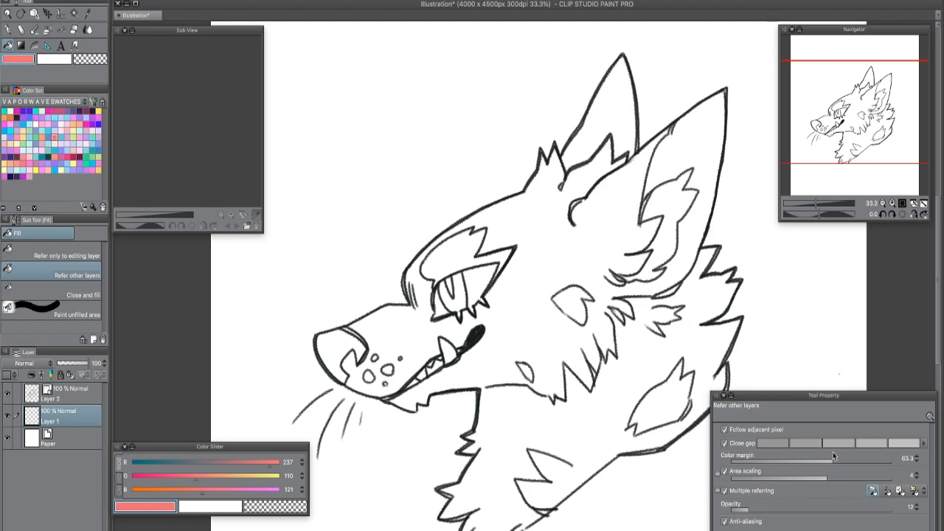
click(42, 144)
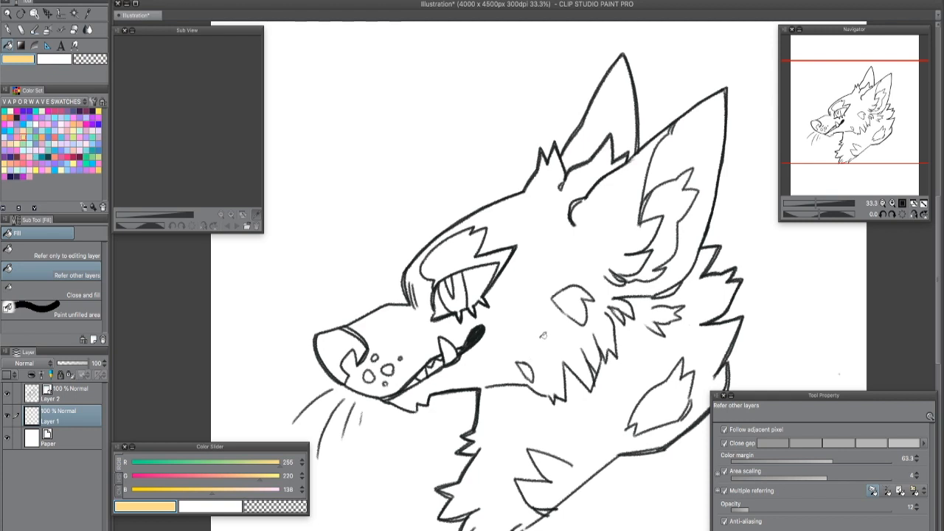
key(ctrl+z)
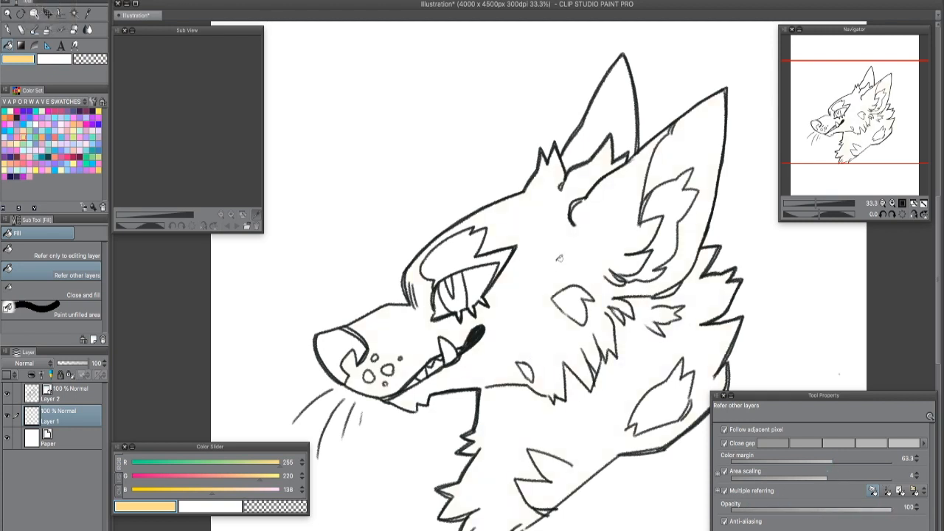
click(559, 259)
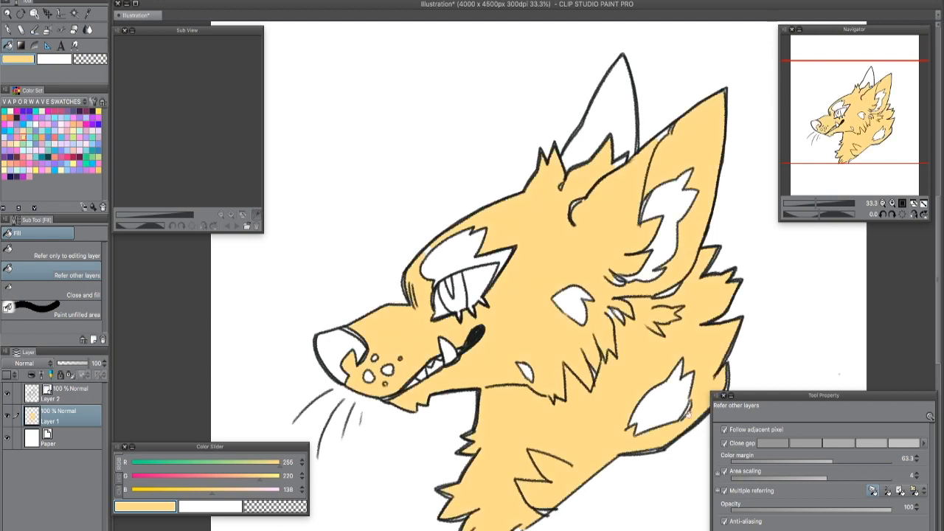
- Darken the fill on Layer 1 by setting Brightness to -79 in Hue/Saturation/Luminosity
scroll(683, 411, up, 1)
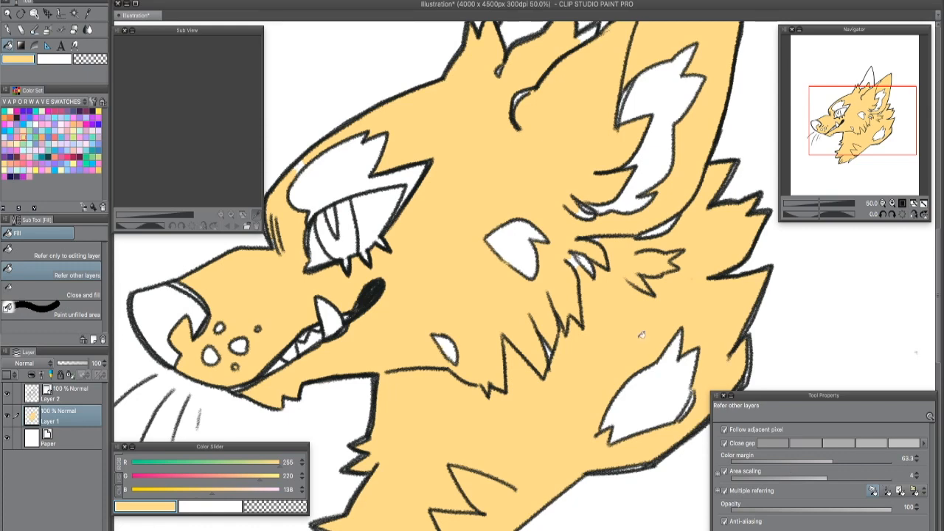
drag(634, 344, 561, 268)
scroll(564, 369, down, 1)
drag(530, 312, 565, 330)
click(132, 0)
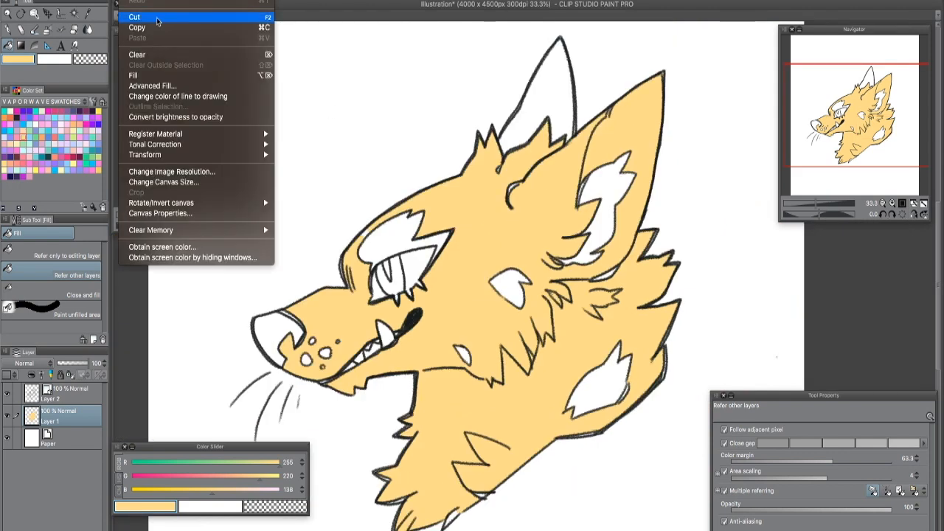
mouse_move(262, 144)
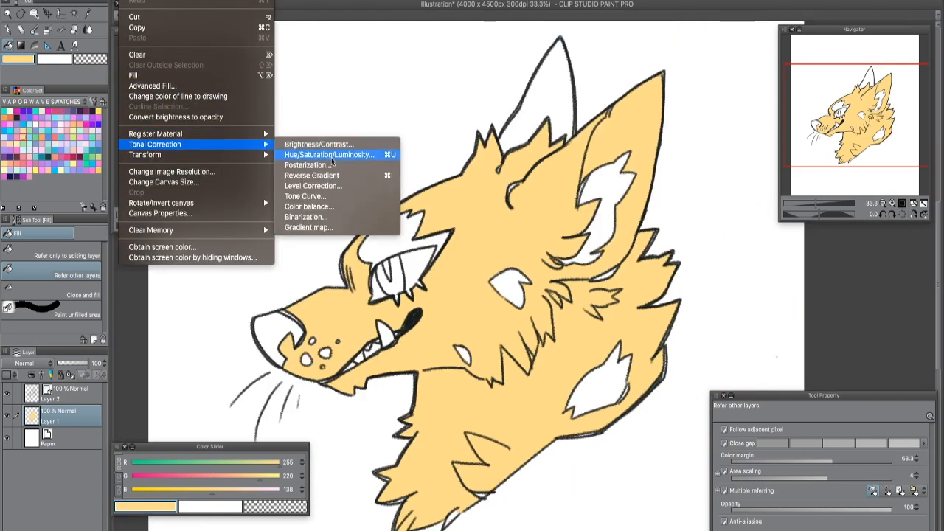
click(332, 161)
click(605, 287)
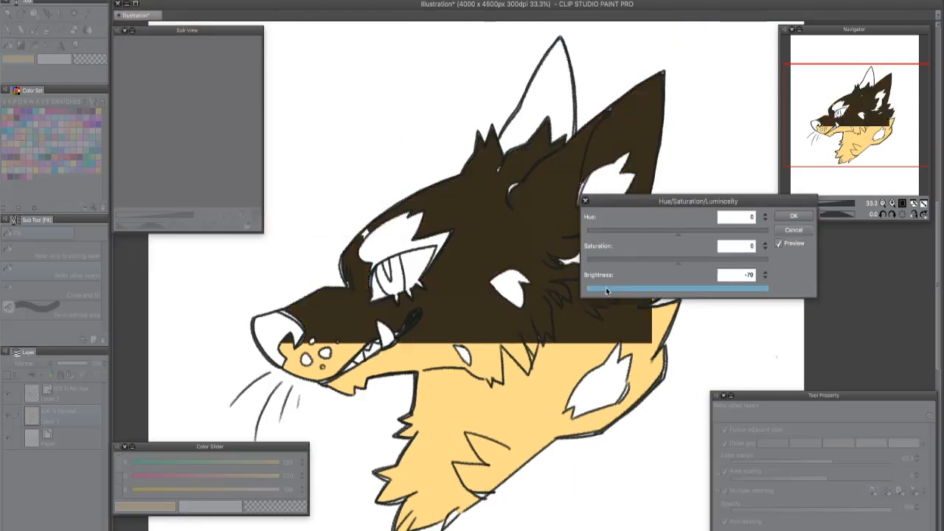
click(793, 216)
- Paint over small unfilled gaps around the forehead curve and cheek fur with the G-pen at size 88.4 in dark brown (RGB 54, 46, 29)
scroll(788, 237, up, 2)
drag(627, 305, 823, 292)
scroll(546, 299, up, 1)
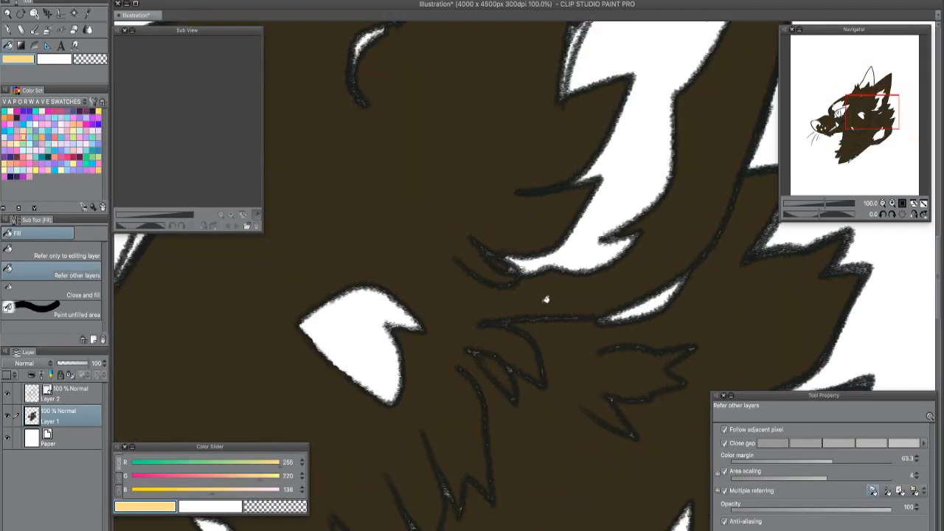
scroll(545, 299, up, 2)
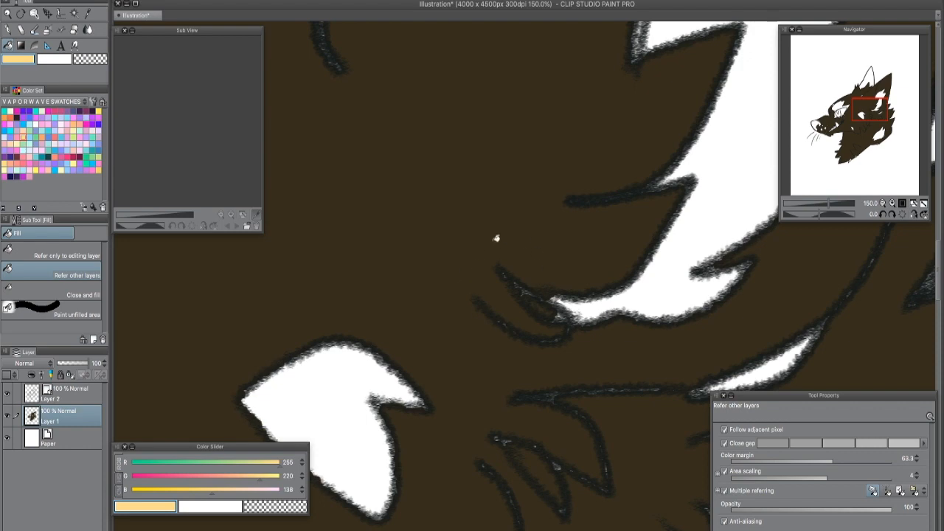
scroll(551, 210, down, 2)
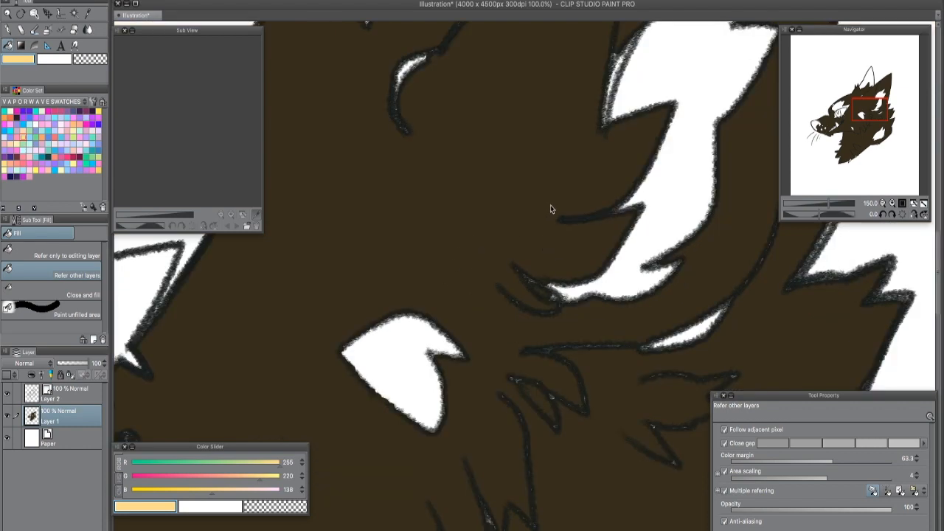
scroll(550, 209, down, 2)
key(p)
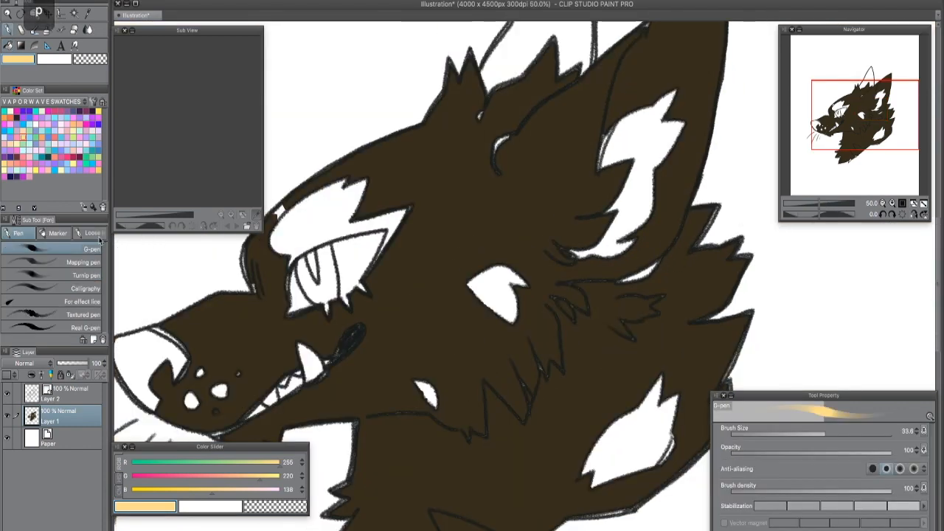
drag(833, 433, 841, 433)
drag(495, 155, 508, 141)
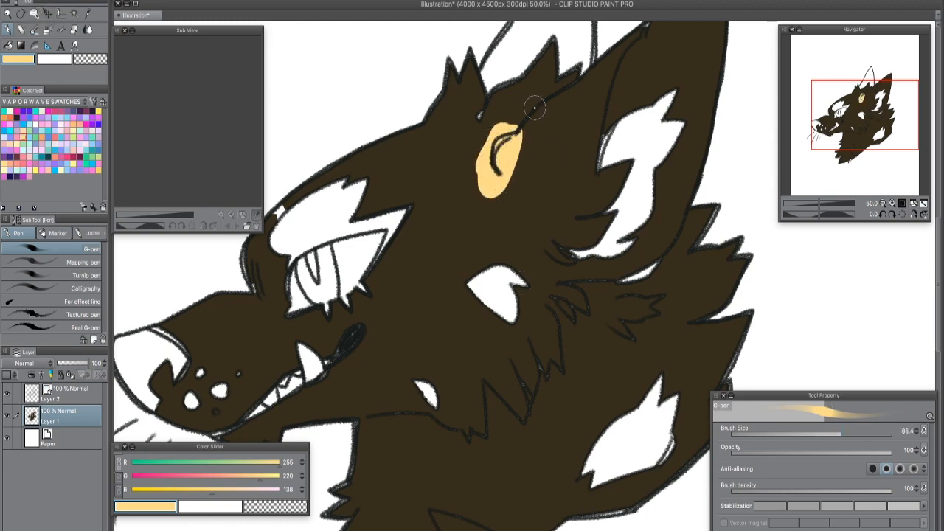
key(super+z)
alt+click(539, 175)
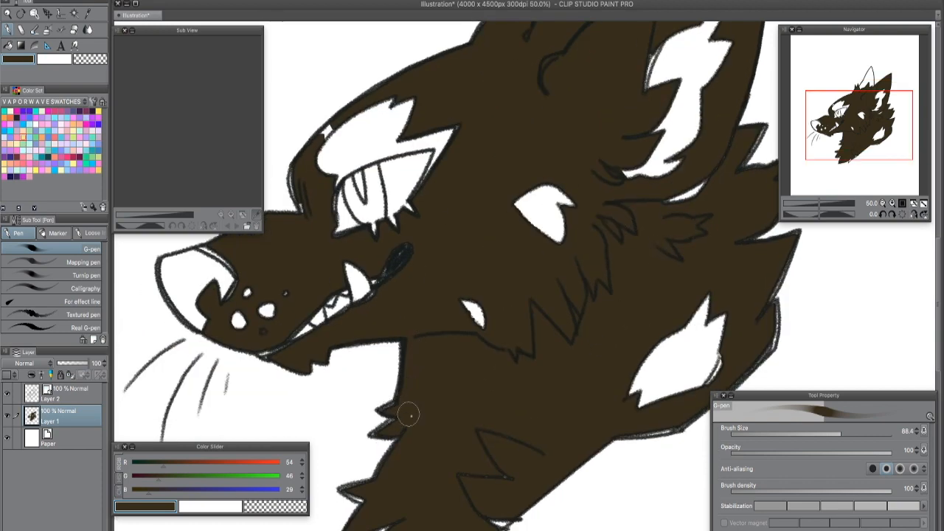
- Paint over the neck patch, the lower cheek spot and the gaps by the brow in dark brown with the G-pen at size 51.2
scroll(413, 420, down, 3)
mouse_move(619, 310)
mouse_down()
mouse_move(666, 267)
mouse_move(664, 286)
mouse_move(718, 217)
mouse_move(708, 281)
mouse_move(726, 264)
mouse_move(728, 228)
mouse_move(641, 329)
mouse_up()
drag(696, 361, 527, 467)
drag(597, 325, 626, 254)
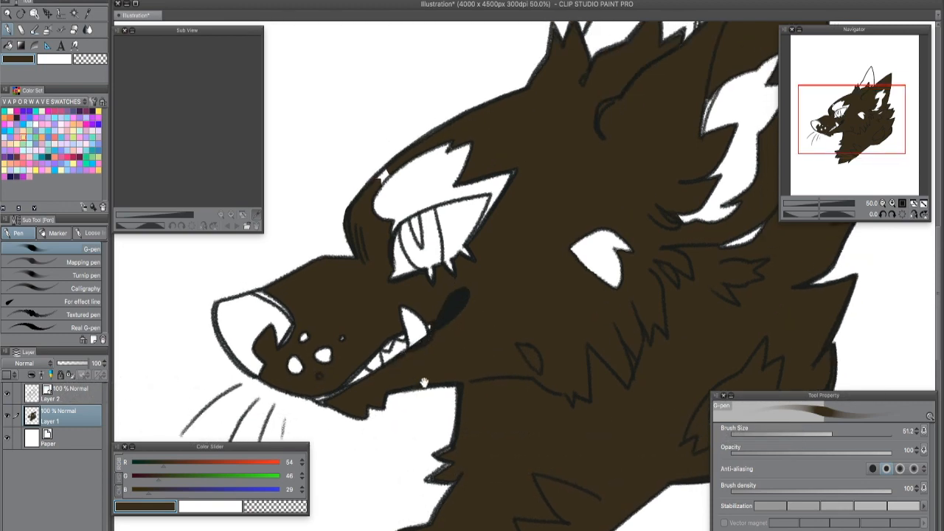
drag(424, 383, 378, 465)
mouse_move(334, 262)
mouse_down()
mouse_move(343, 254)
mouse_move(341, 262)
mouse_up()
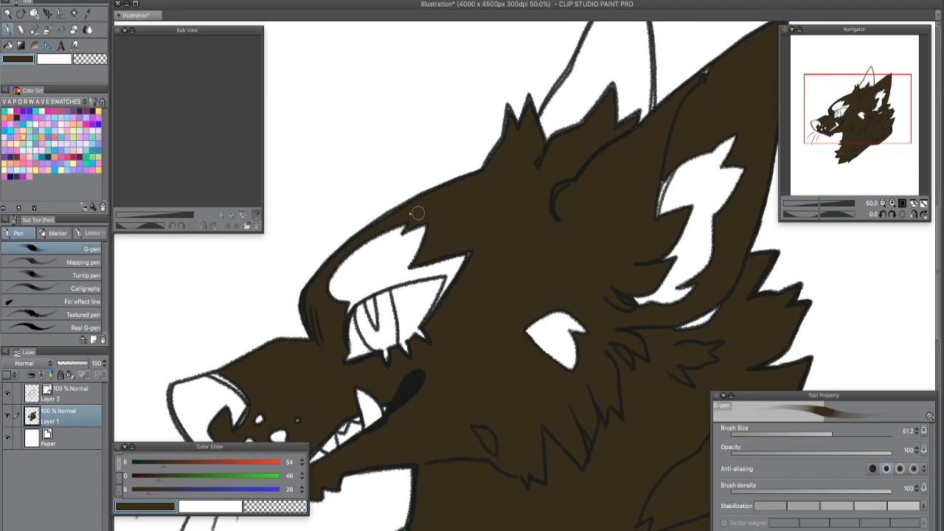
- Cover the gaps along the near ear, the sliver beneath it and the large cheek patch with dark brown
drag(565, 243, 506, 346)
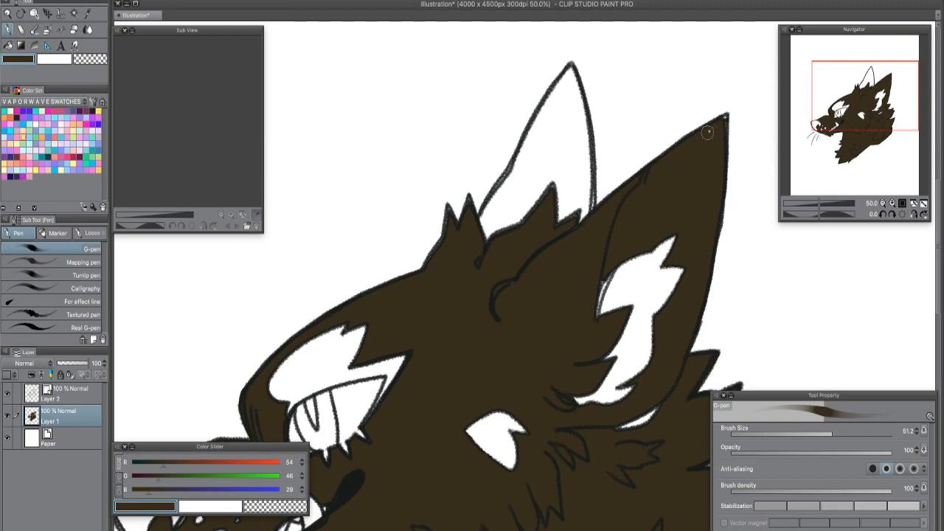
drag(643, 417, 620, 428)
mouse_move(597, 285)
mouse_down()
mouse_move(592, 315)
mouse_move(607, 274)
mouse_move(599, 306)
mouse_up()
mouse_move(648, 408)
mouse_down()
mouse_move(564, 266)
mouse_move(570, 276)
mouse_up()
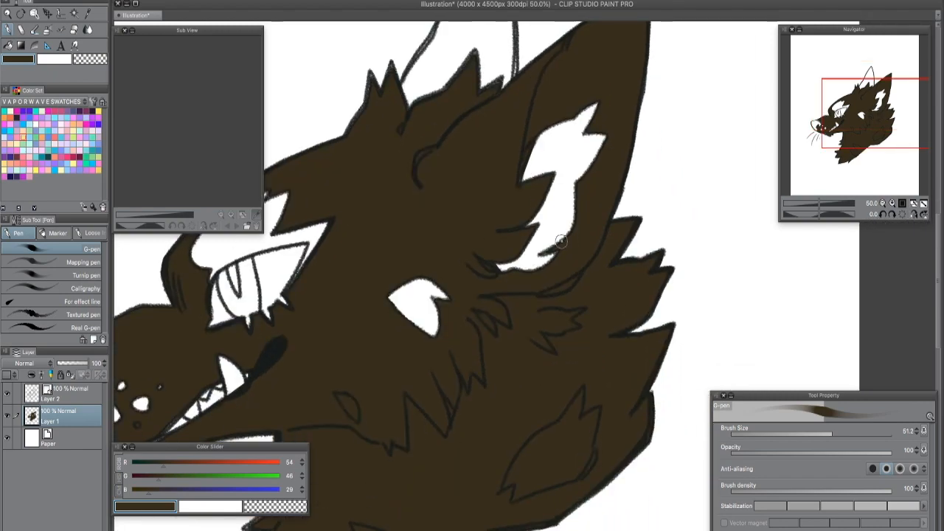
mouse_move(422, 312)
mouse_down()
mouse_move(399, 299)
mouse_move(428, 329)
mouse_move(439, 284)
mouse_move(398, 284)
mouse_up()
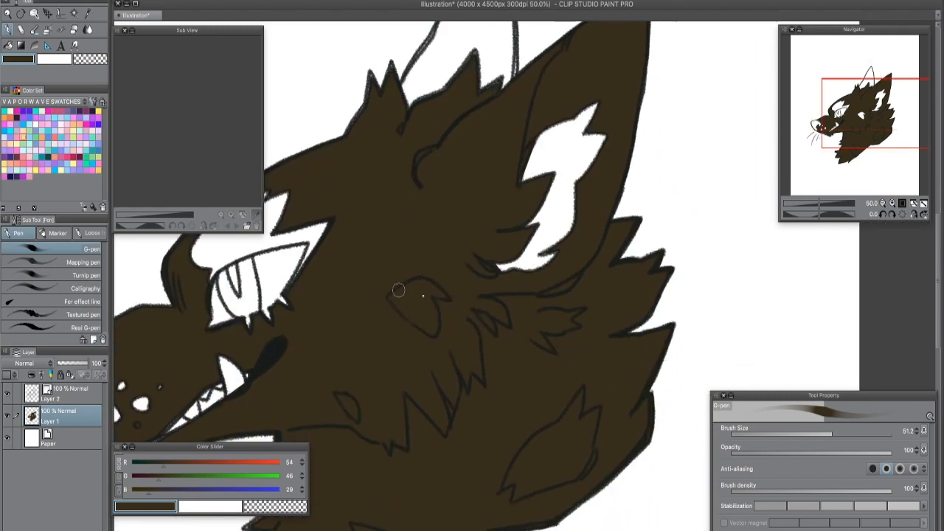
drag(654, 286, 802, 264)
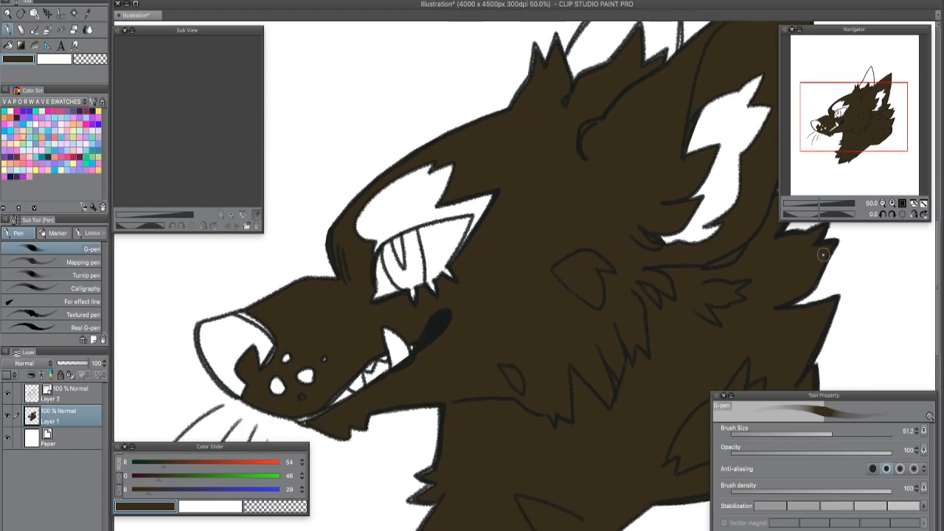
- Brighten the dark fill on Layer 1 to golden orange (RGB 211, 167, 73) with Hue/Saturation/Luminosity
scroll(823, 255, down, 1)
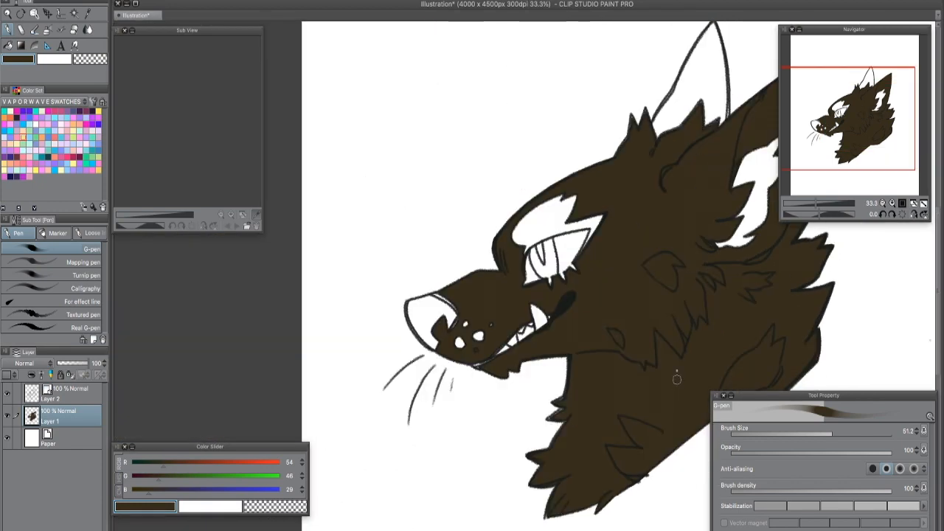
drag(470, 357, 504, 365)
click(130, 0)
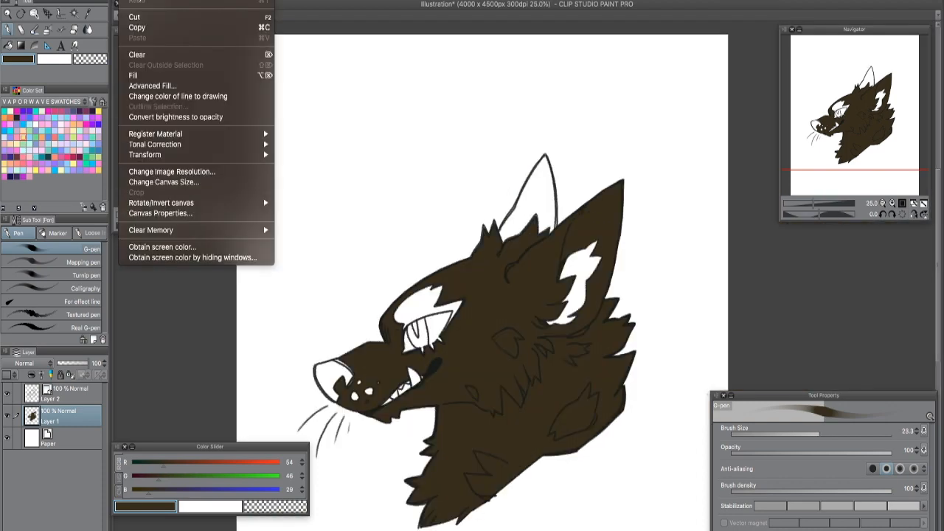
mouse_move(200, 145)
click(347, 154)
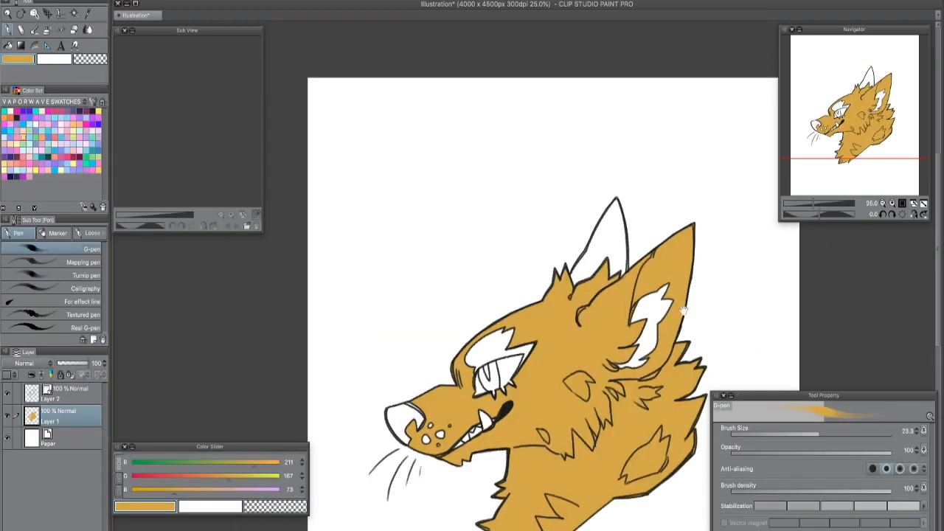
scroll(516, 280, down, 3)
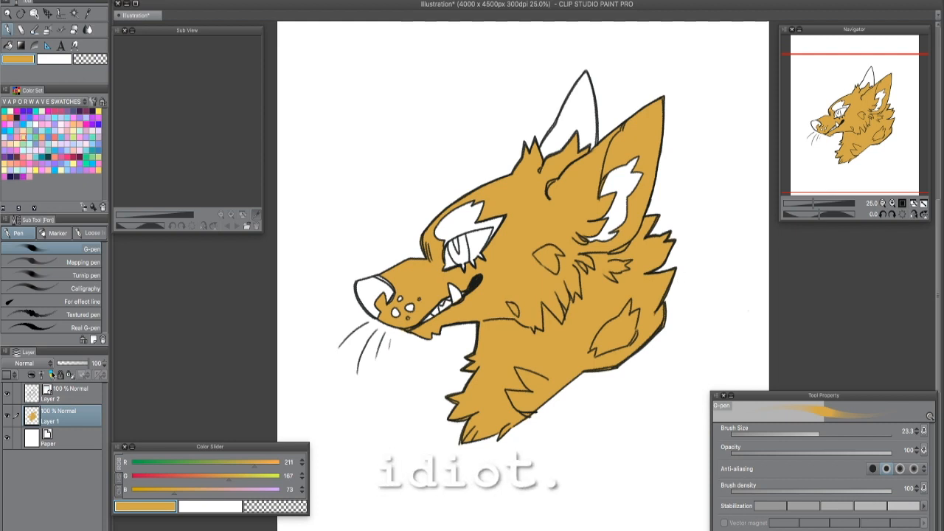
- Hide Layer 1, add a new layer above it and choose coral (RGB 237, 110, 121) as the drawing colour
click(7, 417)
key(super+shift+n)
click(55, 138)
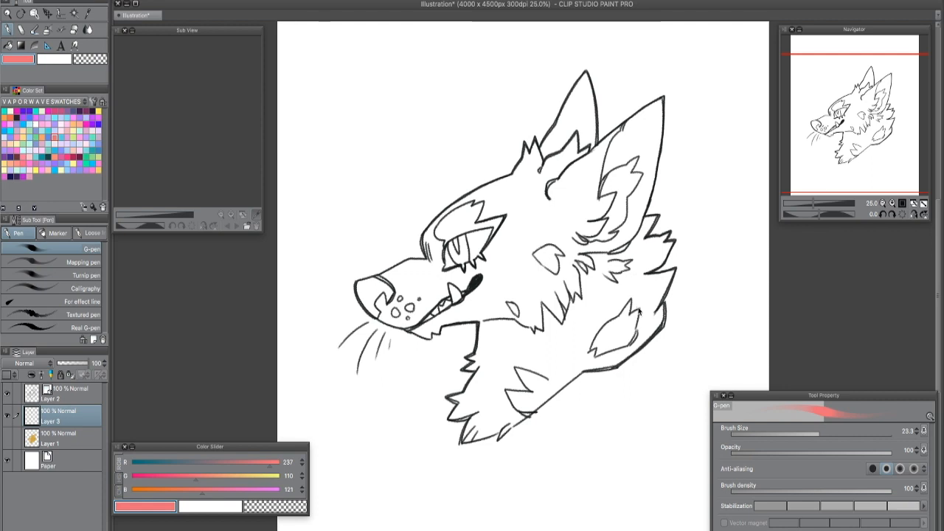
- Fill the wolf's head, the large cheek patch and the lower cheek spot with coral using Refer other layers
scroll(639, 312, up, 1)
click(9, 46)
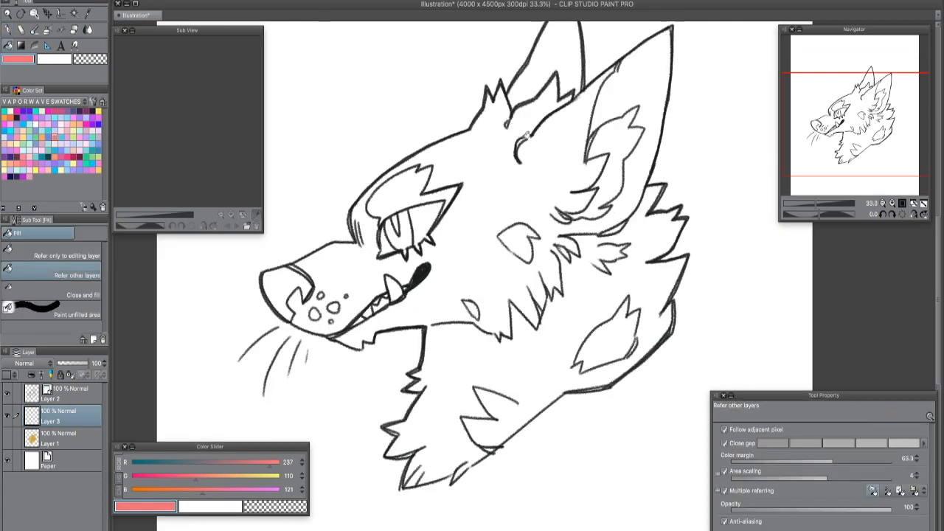
click(514, 277)
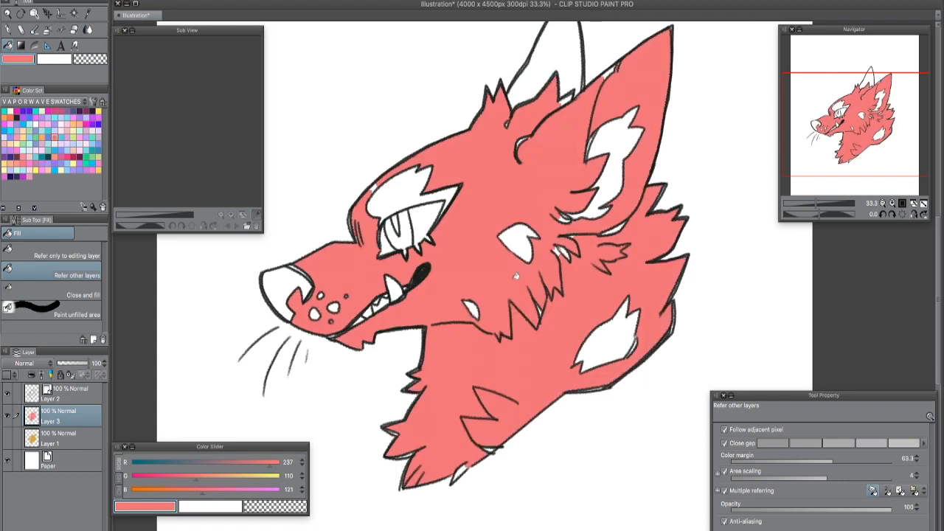
click(524, 247)
click(476, 307)
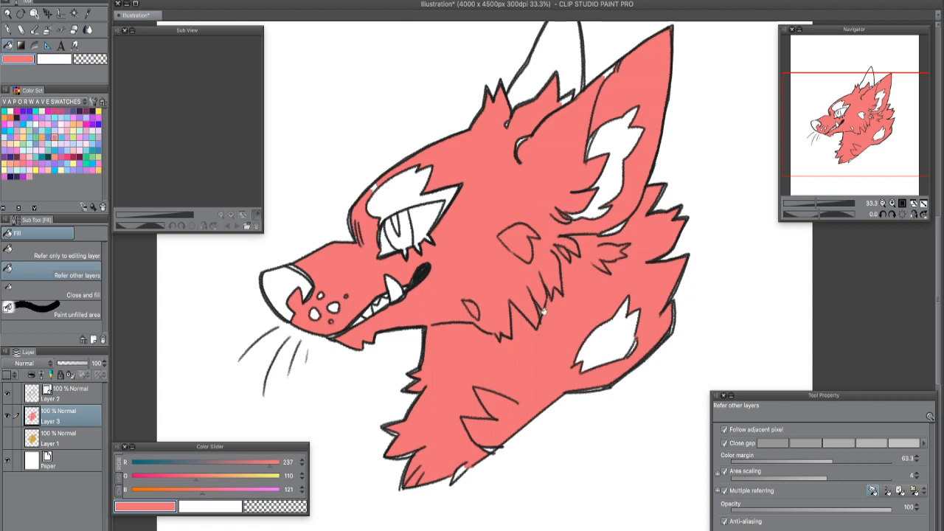
- Fill the neck patch and the small gap at the neck's lower tip with coral
click(616, 344)
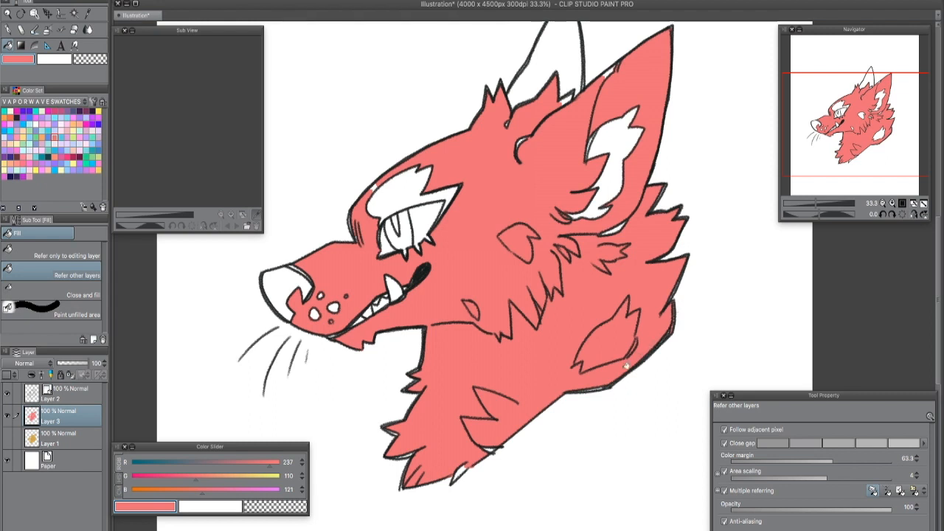
click(461, 471)
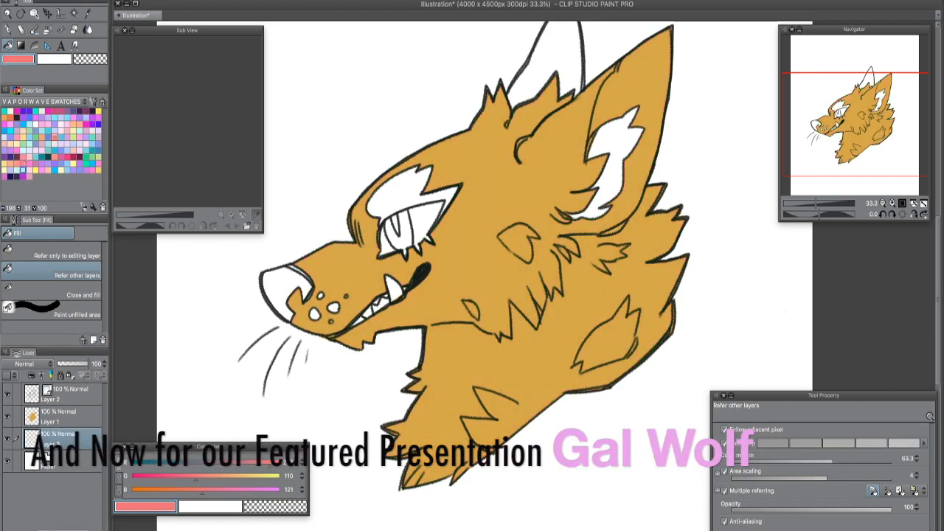
- Fill the brow marking above the eye on Layer 3, trying periwinkle before settling on light orange (RGB 255, 186, 119)
click(419, 177)
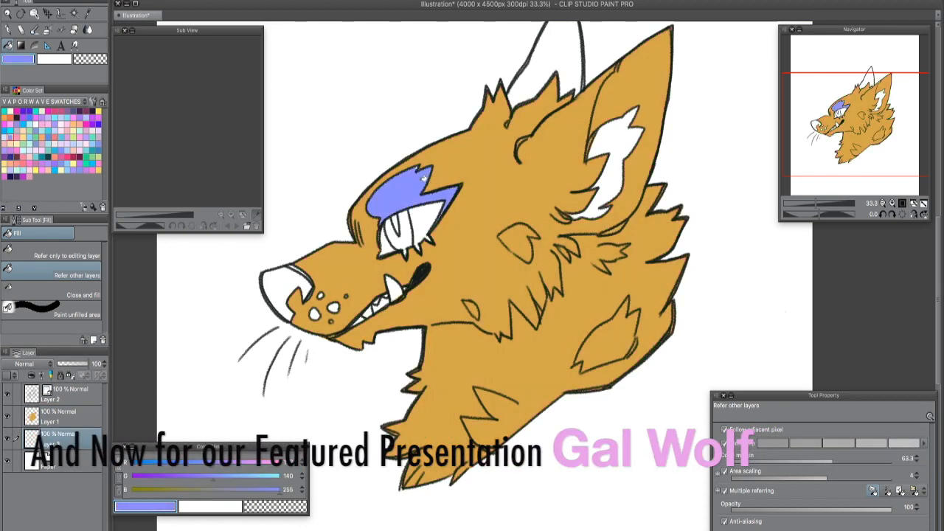
key(ctrl+z)
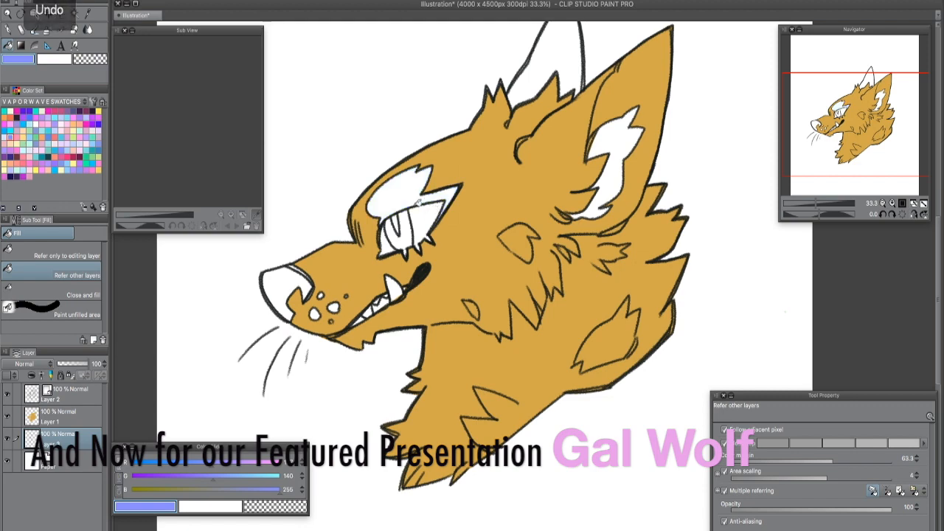
click(414, 172)
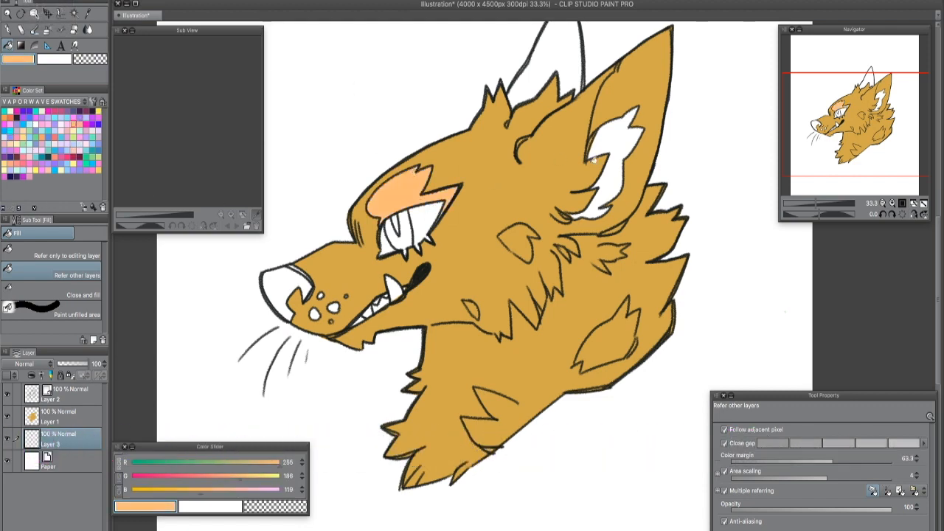
- Fill the inner patch of the near ear with the same light orange using Refer other layers
scroll(570, 196, up, 3)
drag(487, 279, 846, 405)
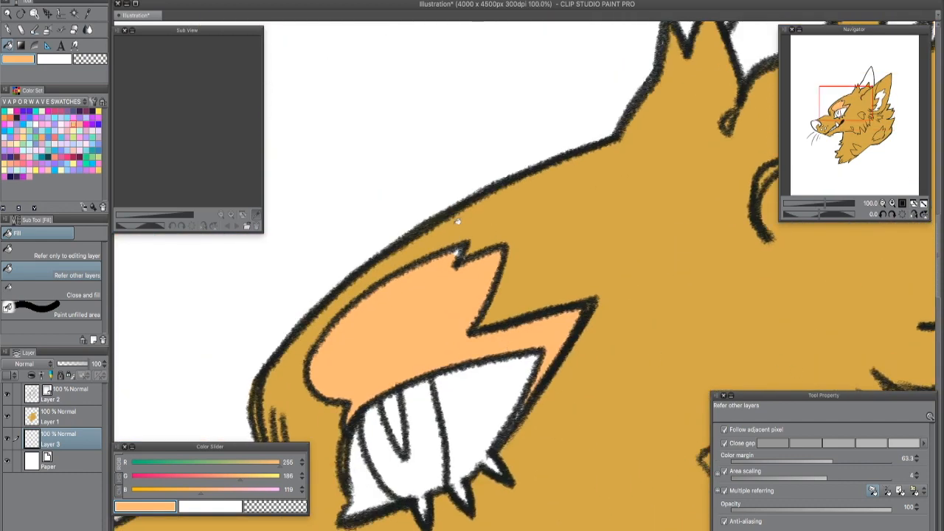
key(p)
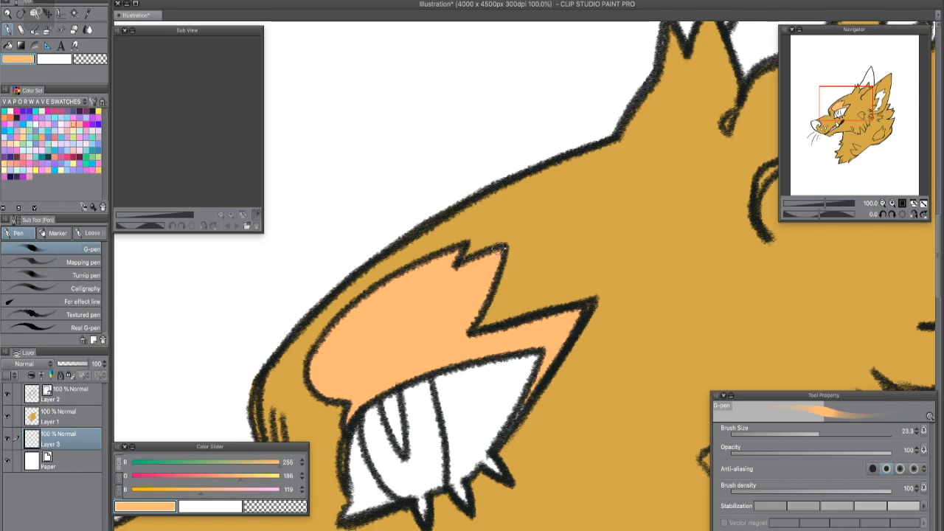
scroll(653, 264, down, 3)
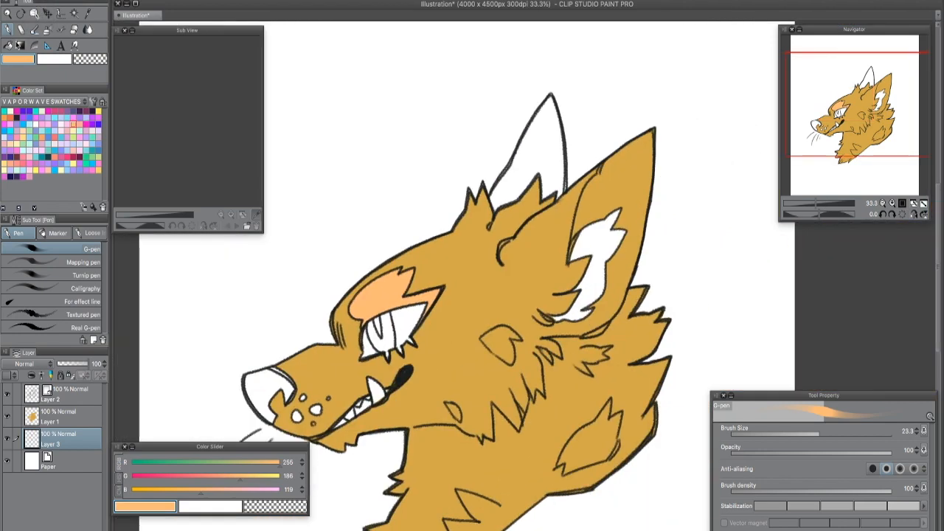
click(19, 45)
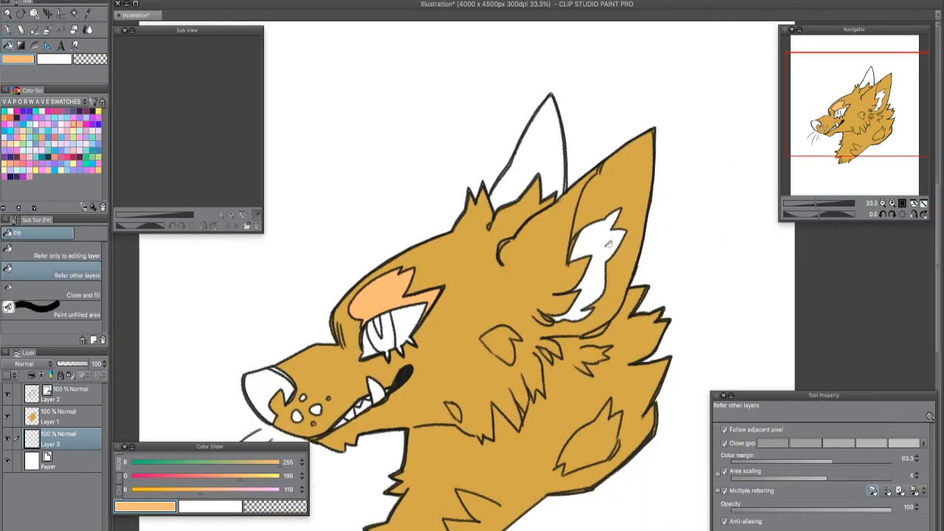
click(605, 245)
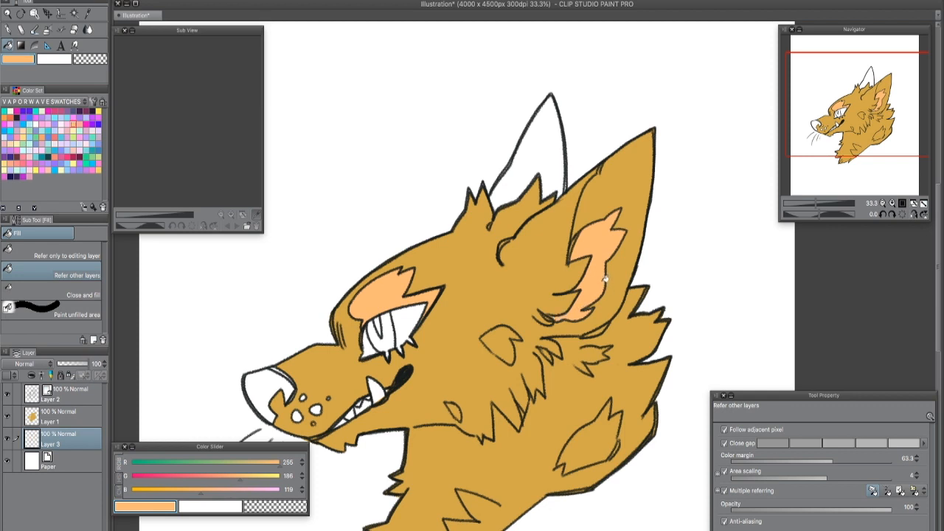
- Fill the far ear with coral (RGB 237, 110, 121)
drag(594, 272, 662, 175)
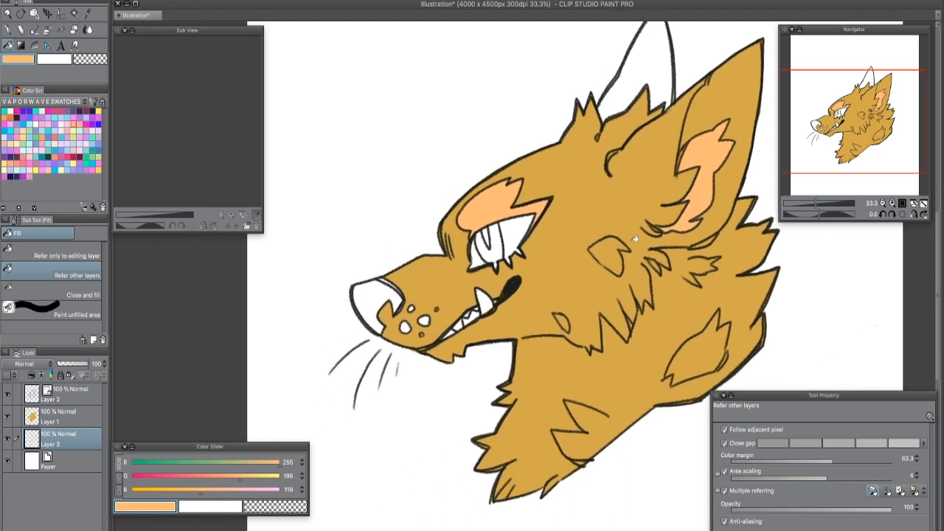
drag(635, 238, 574, 288)
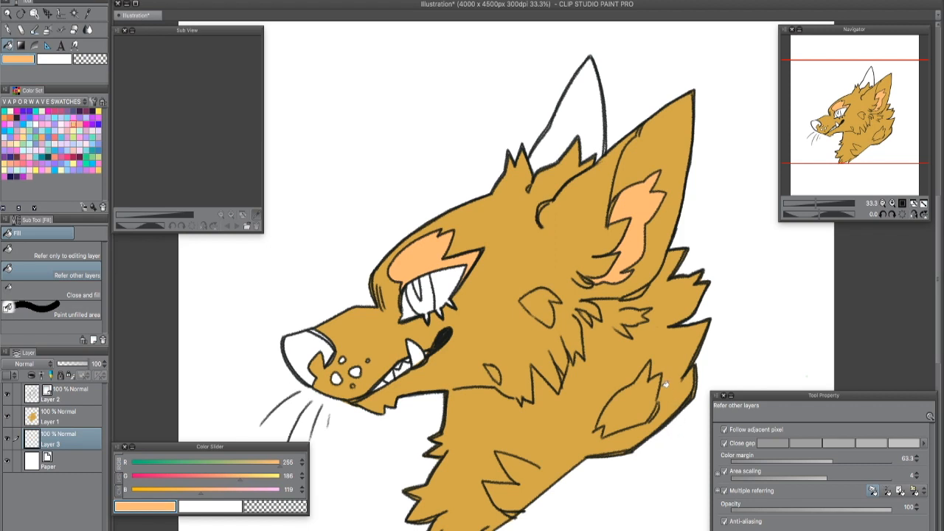
click(55, 141)
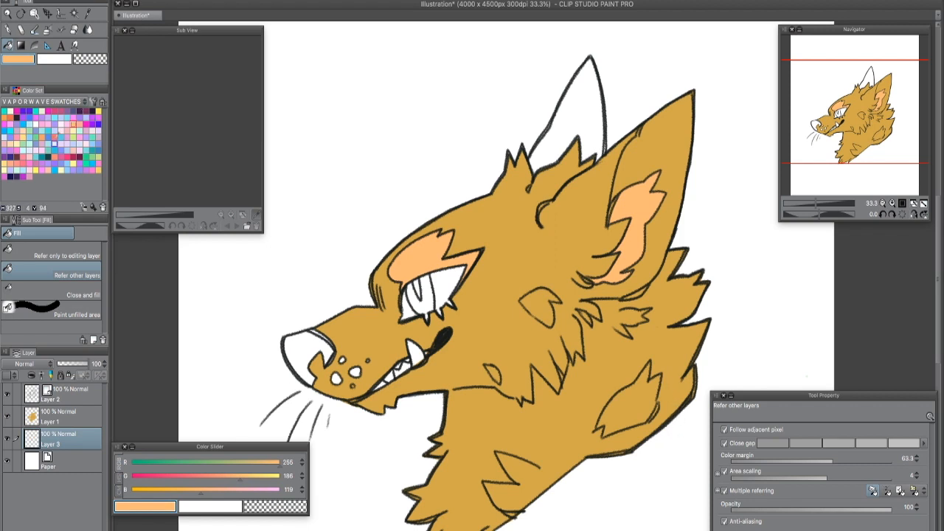
click(596, 129)
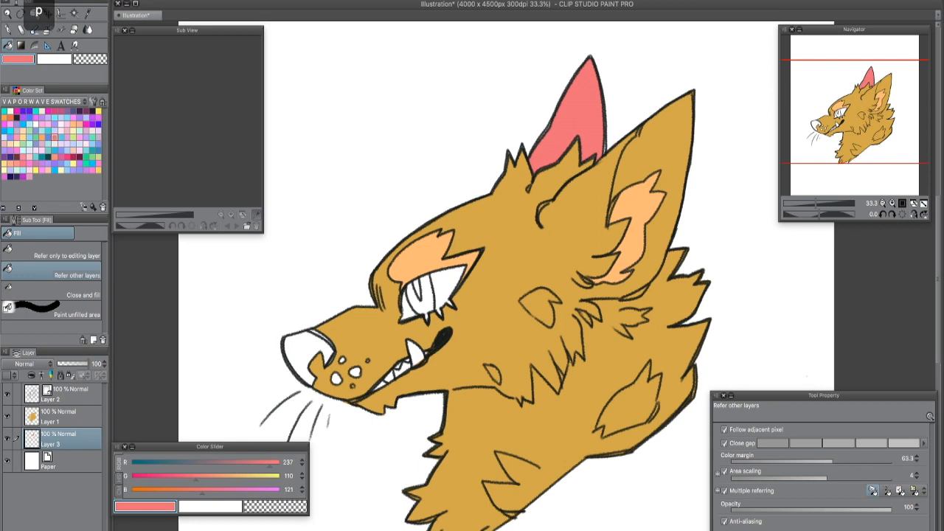
- Enlarge the G-pen to about 58 and paint coral over the unfilled gaps along the far ear's edges
key(p)
key(p)
key(p)
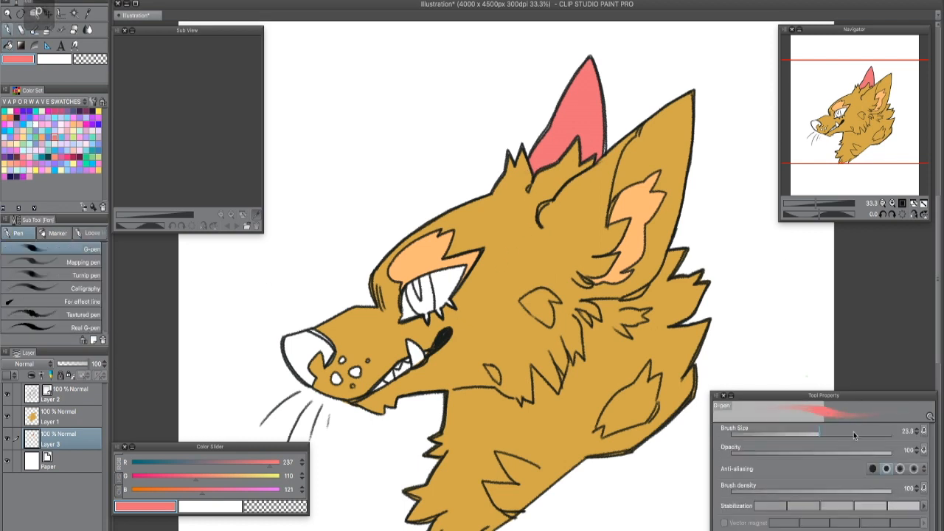
click(831, 432)
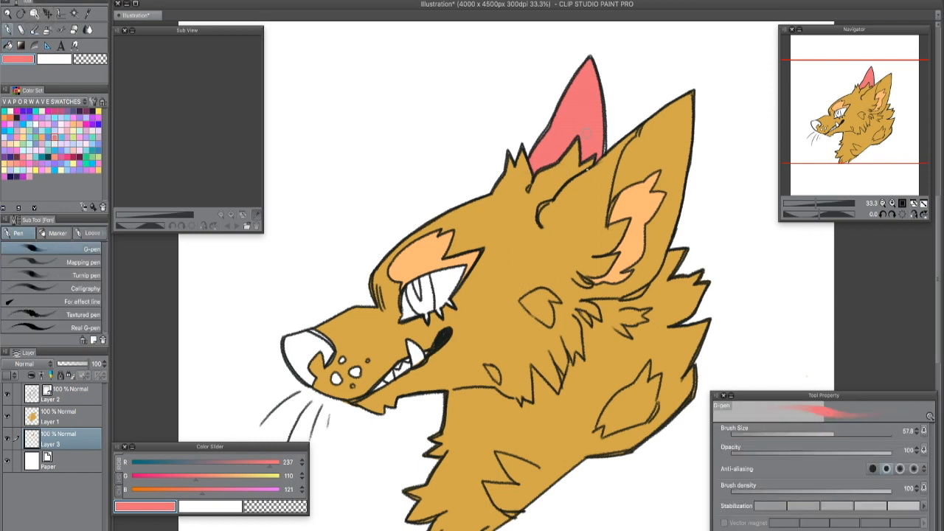
drag(597, 172, 601, 115)
scroll(549, 183, up, 4)
mouse_move(367, 321)
mouse_down()
mouse_move(373, 293)
mouse_move(354, 353)
mouse_move(402, 254)
mouse_move(413, 311)
mouse_move(429, 259)
mouse_move(482, 193)
mouse_move(466, 187)
mouse_move(546, 53)
mouse_move(576, 293)
mouse_move(582, 160)
mouse_move(593, 308)
mouse_up()
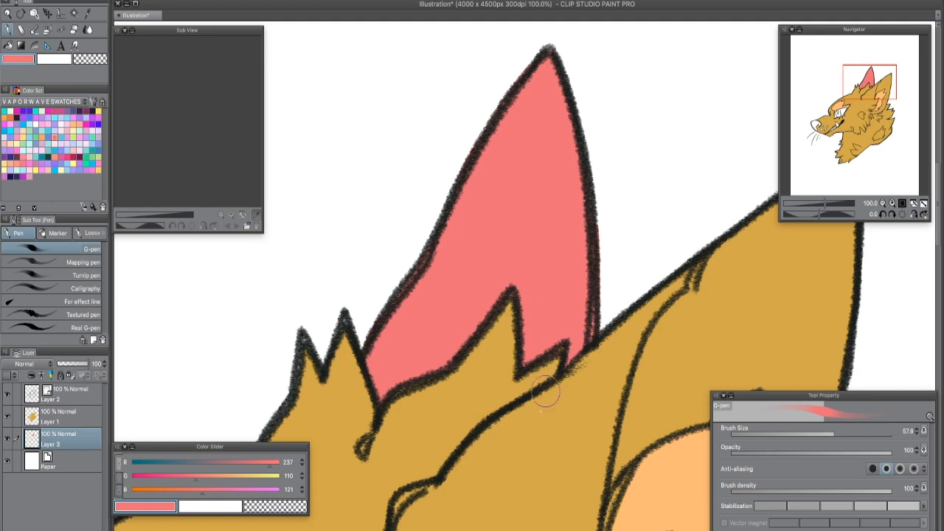
- Fill the wolf's nose with pink (RGB 215, 80, 159) using Refer other layers
scroll(743, 362, down, 3)
drag(740, 351, 632, 187)
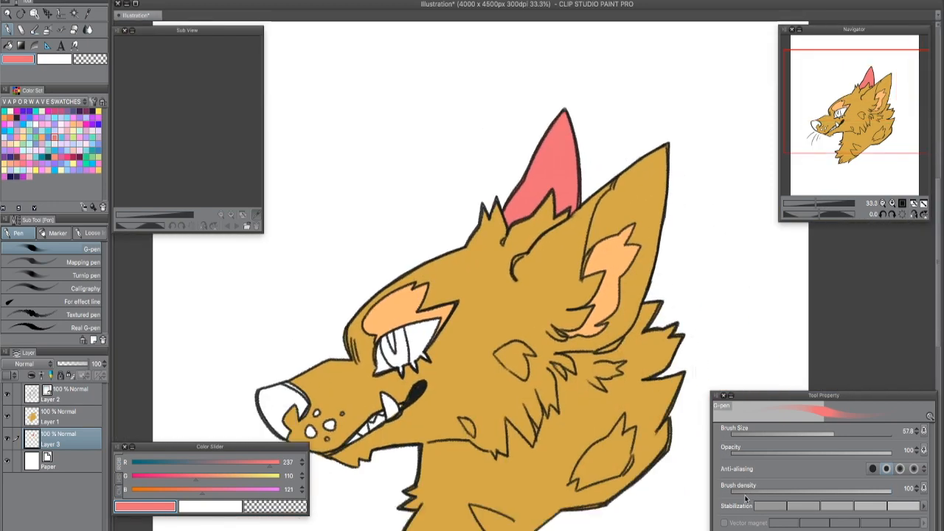
scroll(651, 433, up, 1)
drag(605, 398, 737, 310)
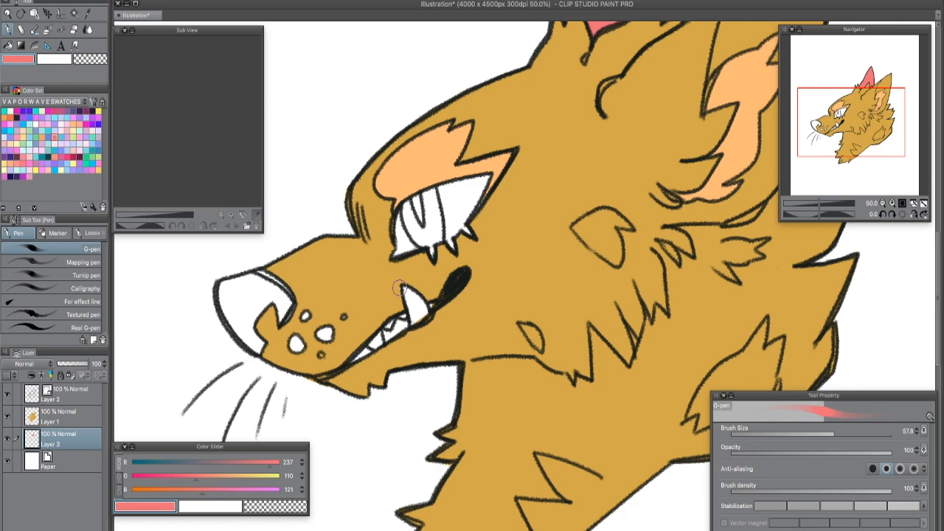
click(67, 116)
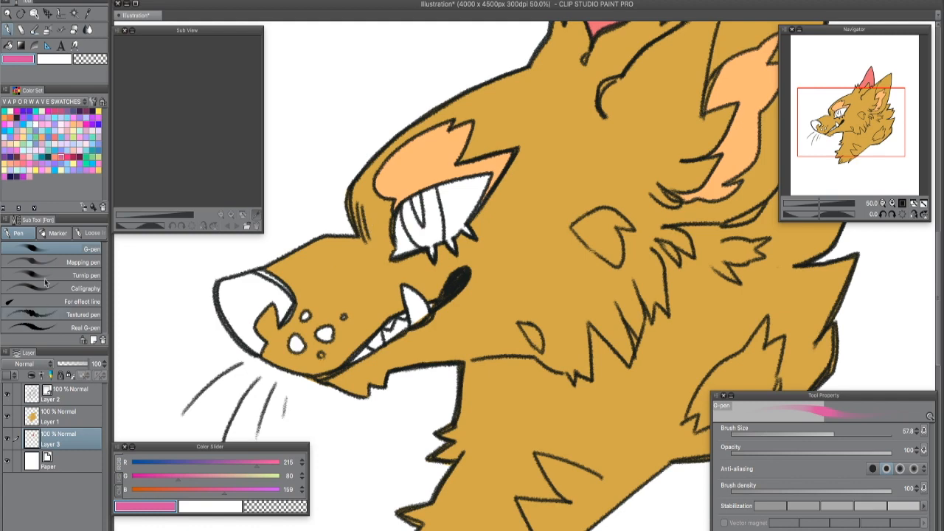
key(g)
click(264, 288)
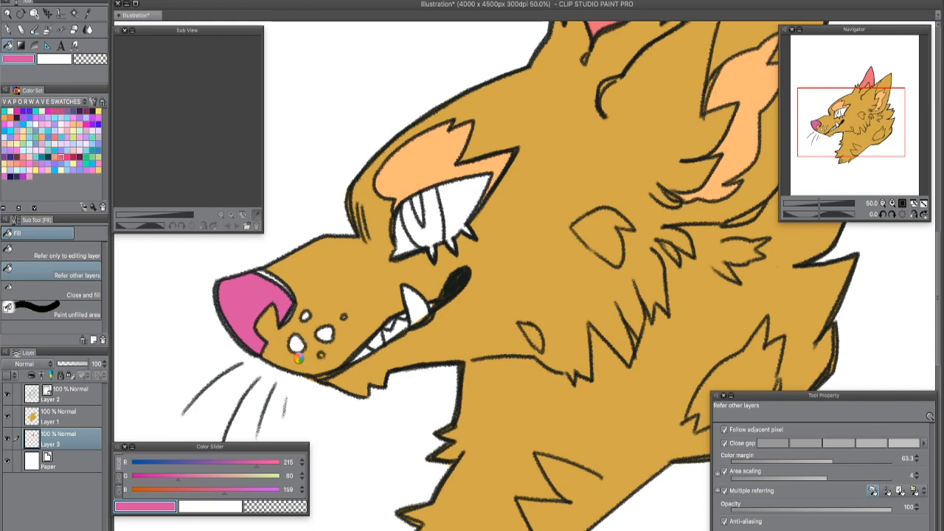
- Paint pink over the unfilled slivers along the nose's edge with the G-pen
key(super+z)
key(p)
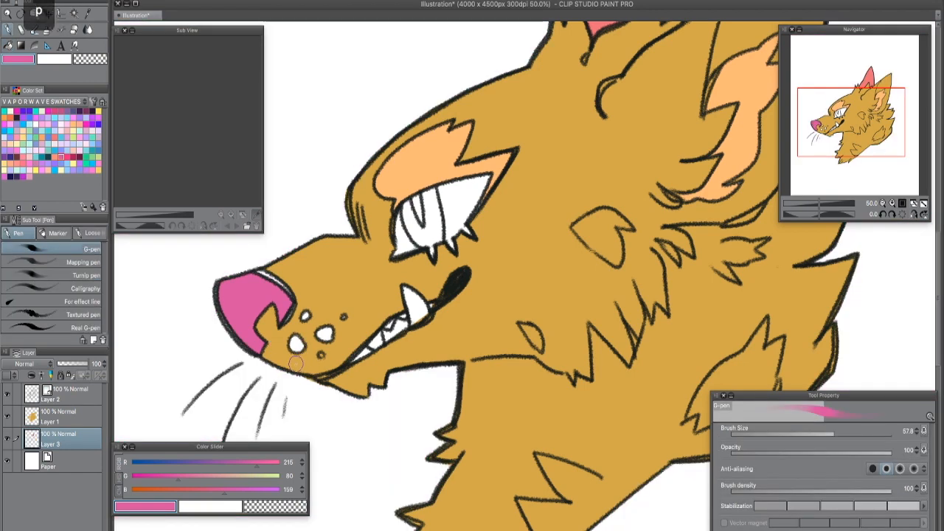
key(p)
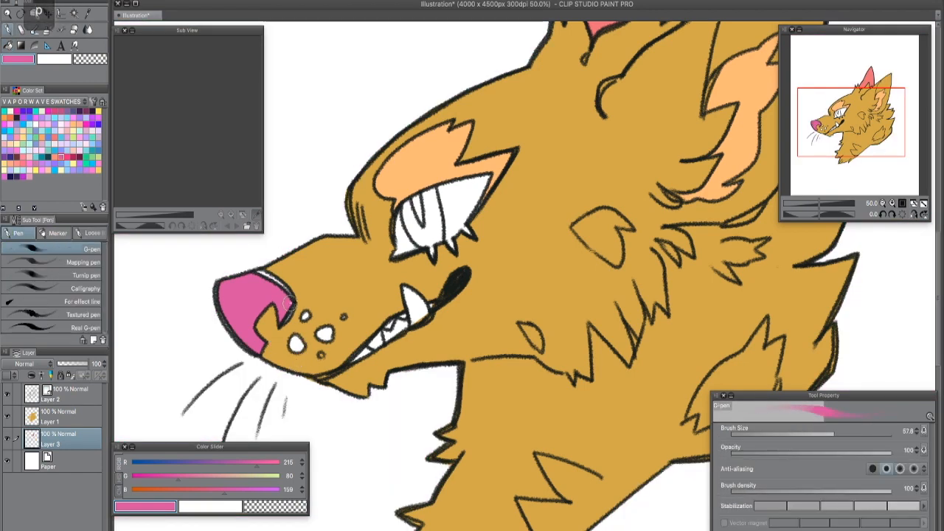
mouse_move(292, 301)
mouse_down()
mouse_move(267, 274)
mouse_move(223, 290)
mouse_move(260, 352)
mouse_up()
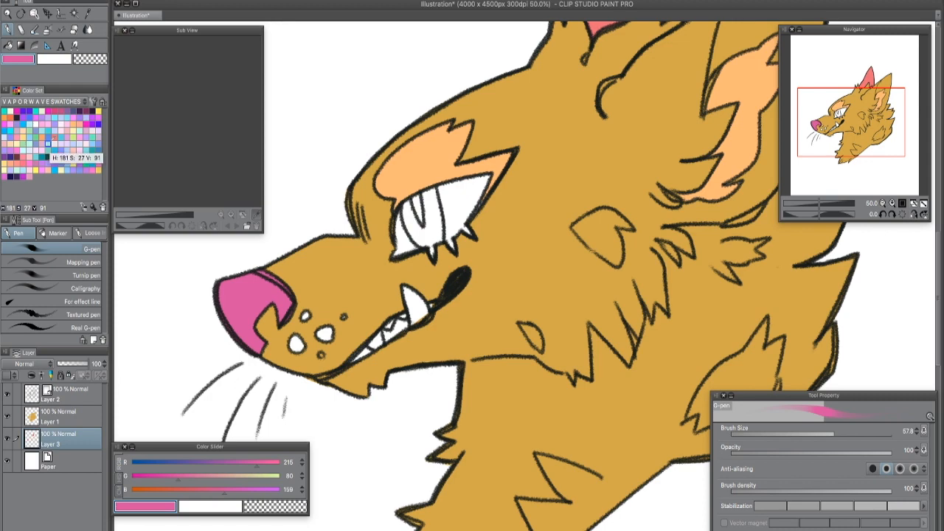
- Look through the other colour sets, including Instant Color, Additional color set, BrightTone and Default color set, and return to VAPORWAVE SWATCHES
click(44, 101)
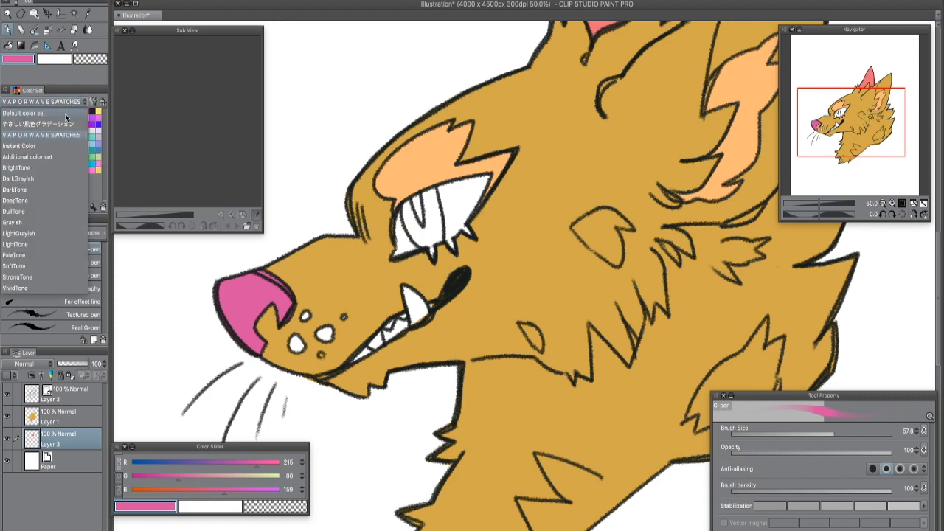
click(292, 112)
click(70, 124)
click(78, 102)
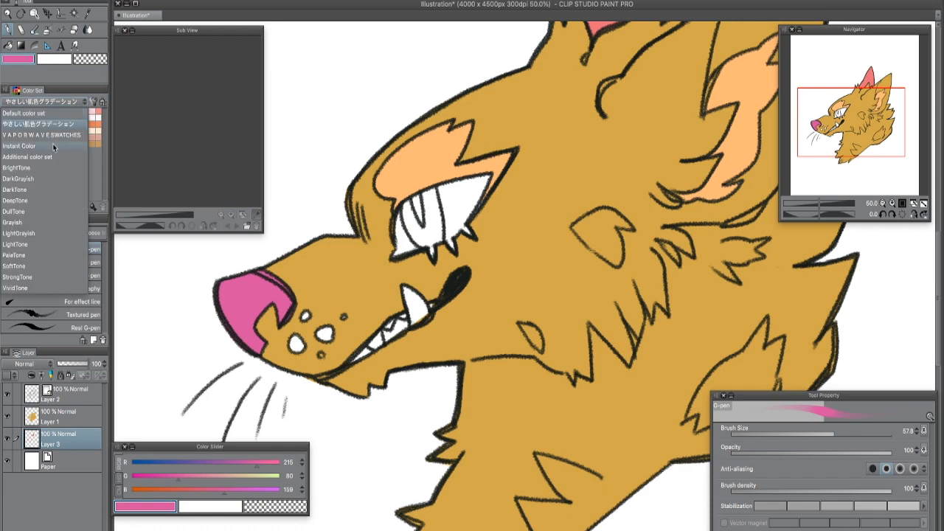
click(54, 145)
click(74, 102)
click(58, 156)
click(74, 102)
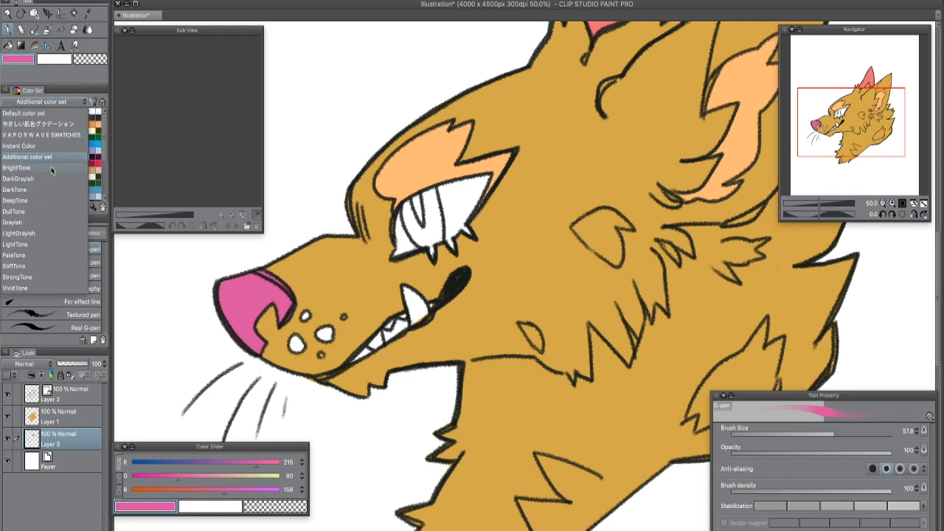
click(51, 167)
click(75, 102)
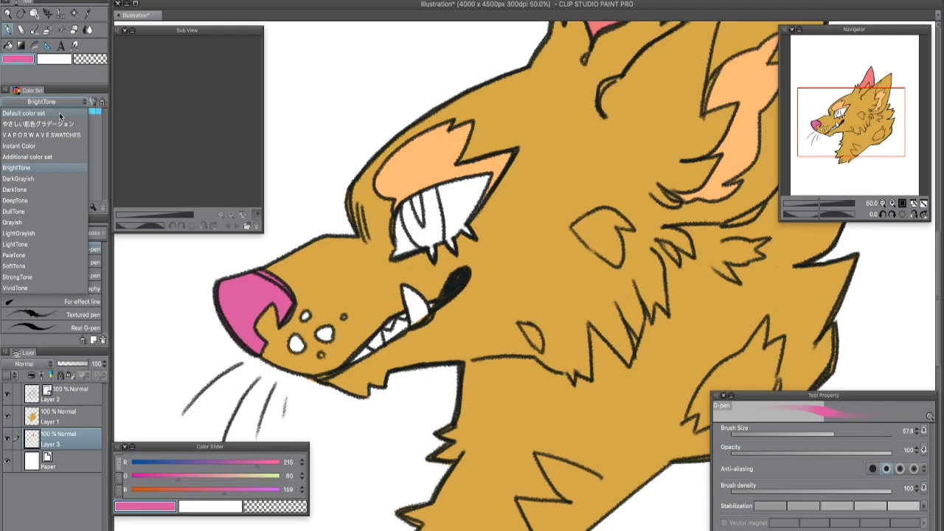
click(61, 115)
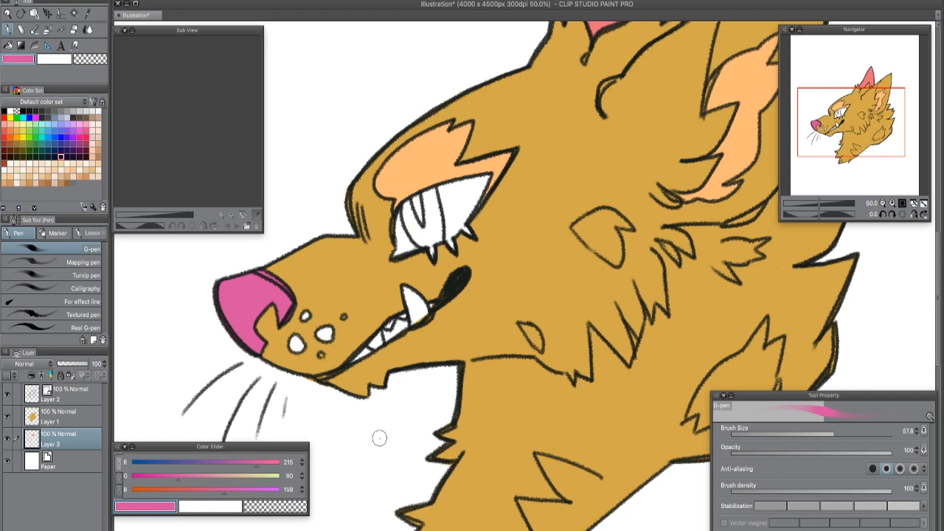
click(44, 101)
click(67, 135)
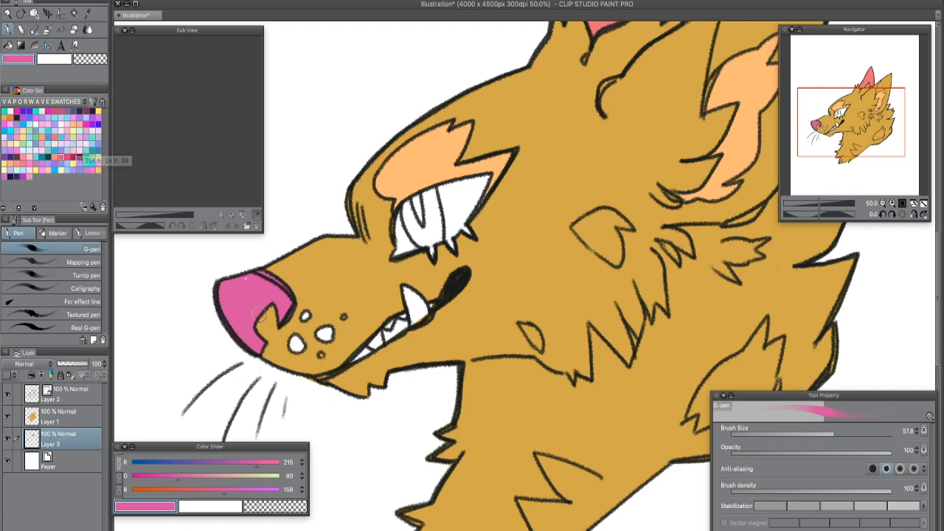
- Fill the pupil with blue (RGB 48, 191, 221) and the iris with lavender (RGB 168, 145, 249)
click(54, 150)
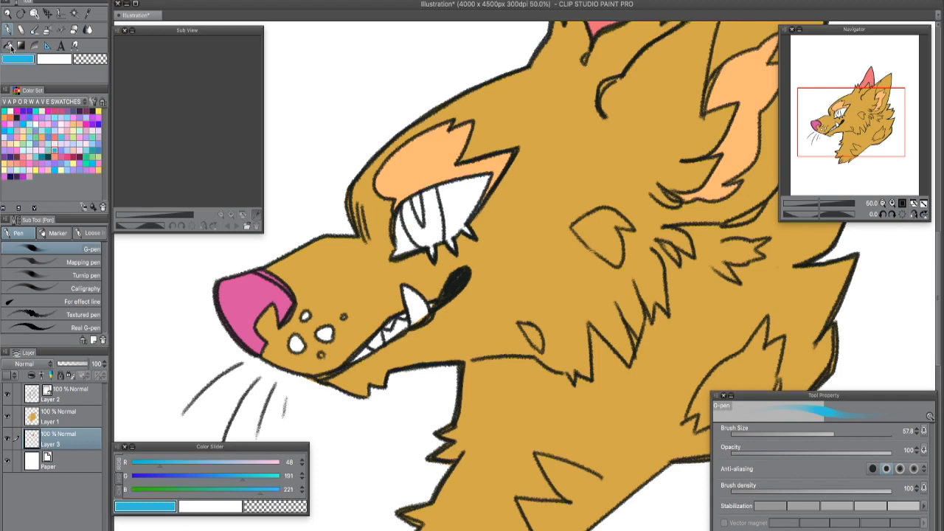
key(g)
click(426, 204)
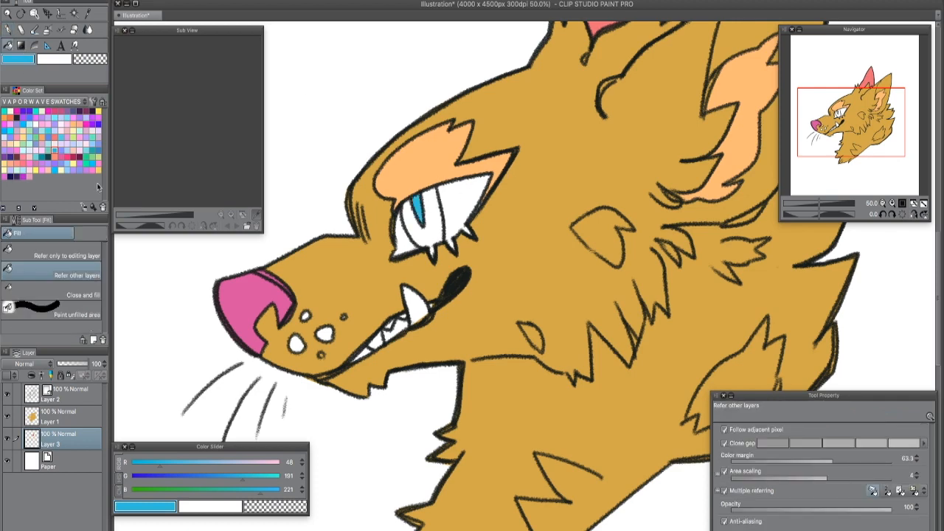
click(54, 125)
click(441, 226)
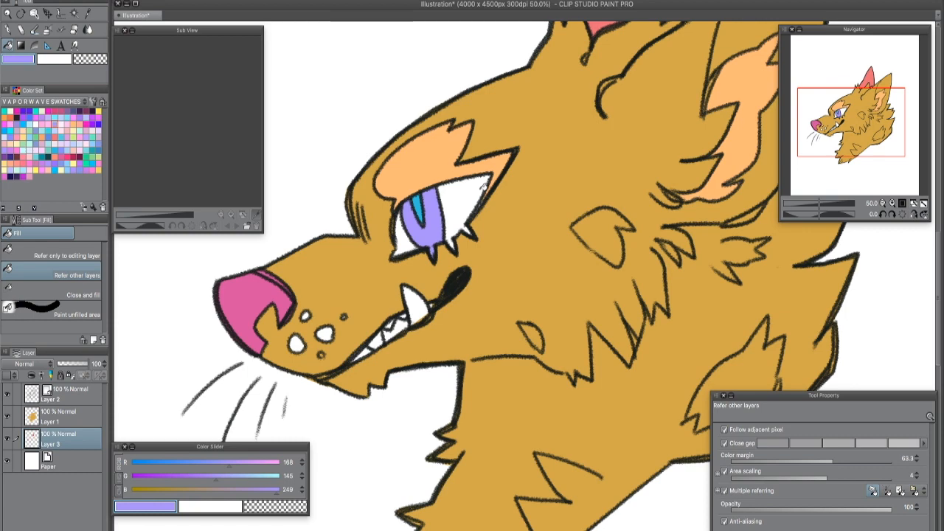
- Fill the eye areas on both sides of the iris with light pink
click(68, 123)
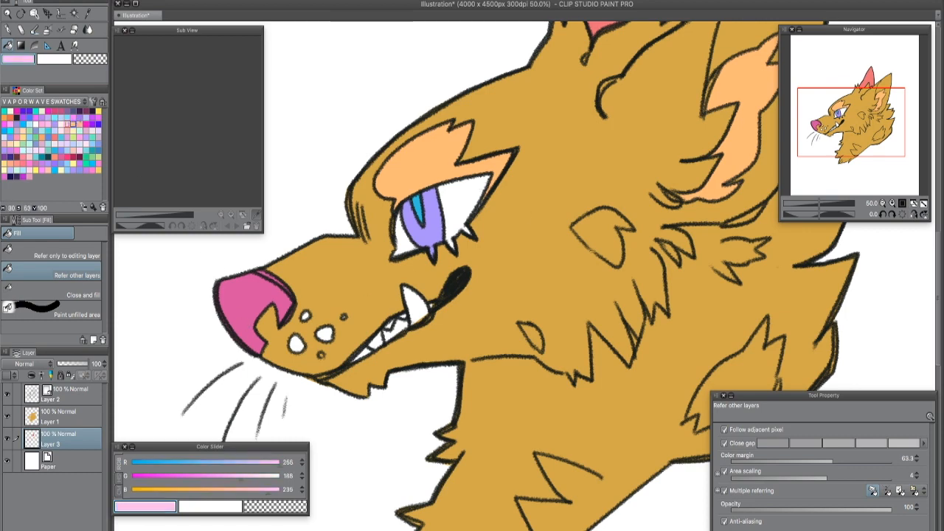
click(464, 209)
click(412, 242)
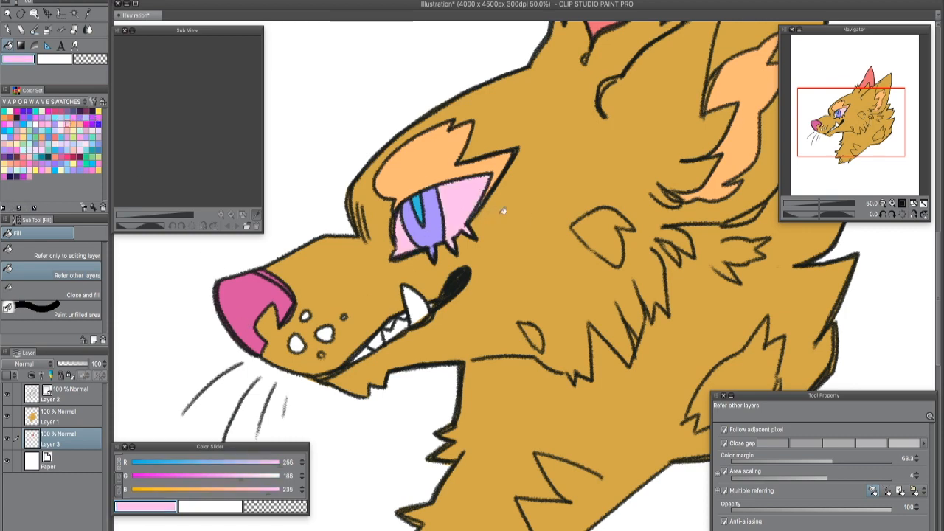
- Fill the wolf's teeth with pale yellow from the swatches, on the layer beneath the base colour
drag(591, 429, 667, 487)
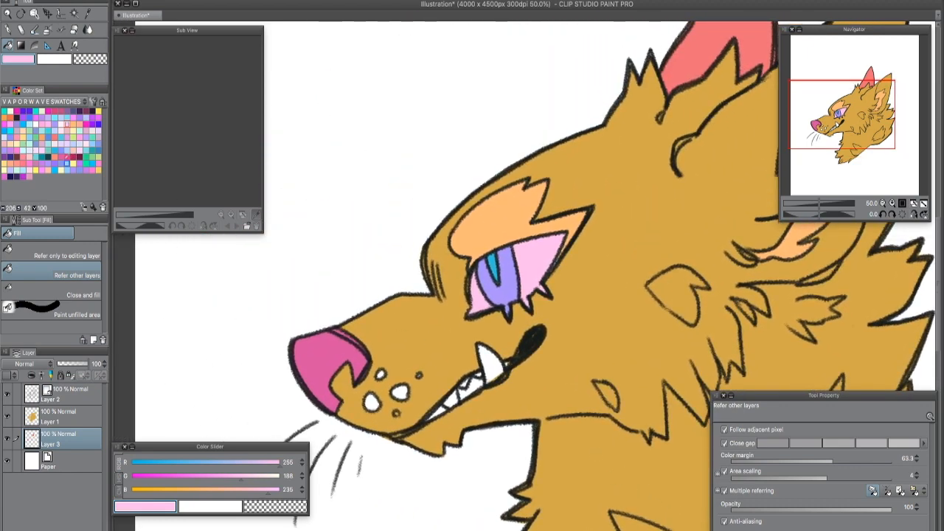
click(63, 168)
click(492, 365)
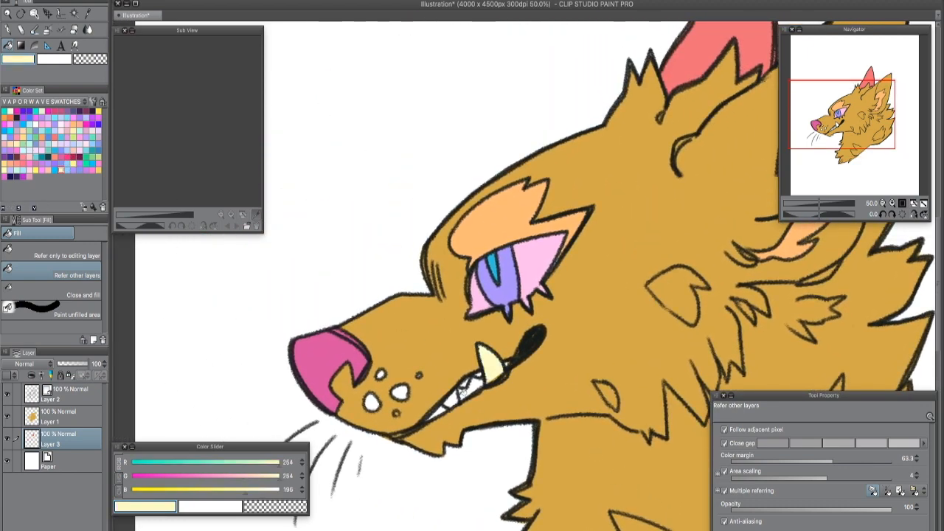
drag(554, 391, 446, 262)
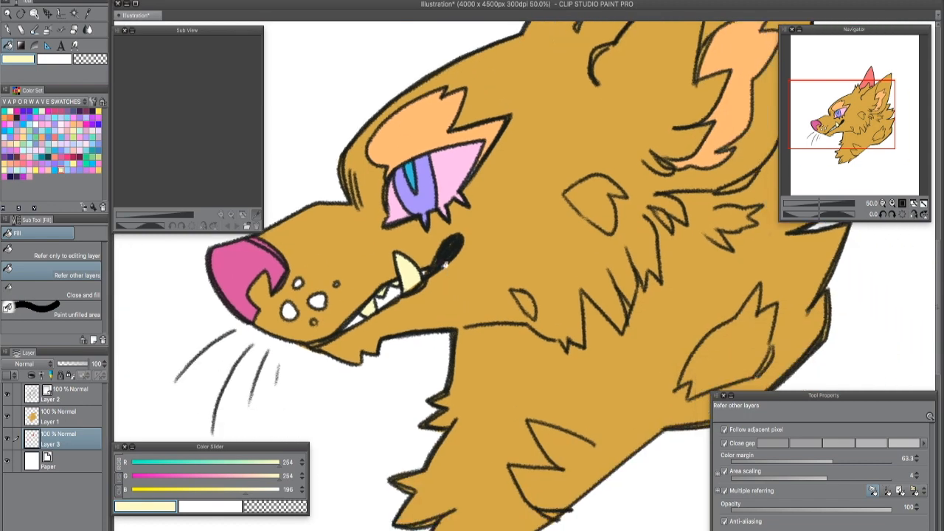
- Fill the inside of the mouth between the teeth with deep pink (RGB 209, 58, 127)
click(54, 112)
click(353, 325)
click(384, 303)
click(396, 292)
click(425, 272)
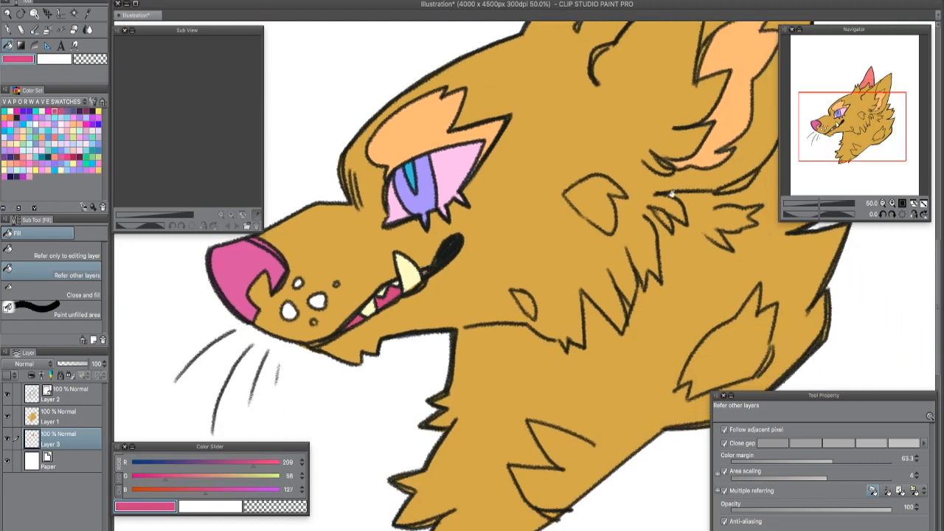
- Lock the transparent pixels of Layer 1, which holds the base colour
scroll(484, 352, down, 5)
scroll(484, 352, up, 3)
drag(568, 369, 517, 356)
click(72, 417)
click(129, 0)
click(81, 275)
click(72, 374)
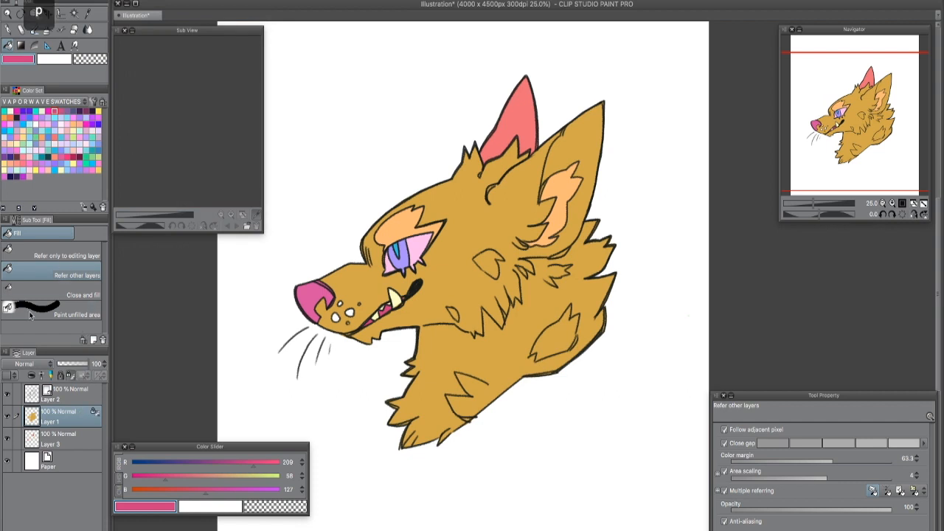
- Repaint the whole base coat on Layer 1 with light yellow (RGB 255, 220, 138) using the G-pen at size 219.2
click(34, 13)
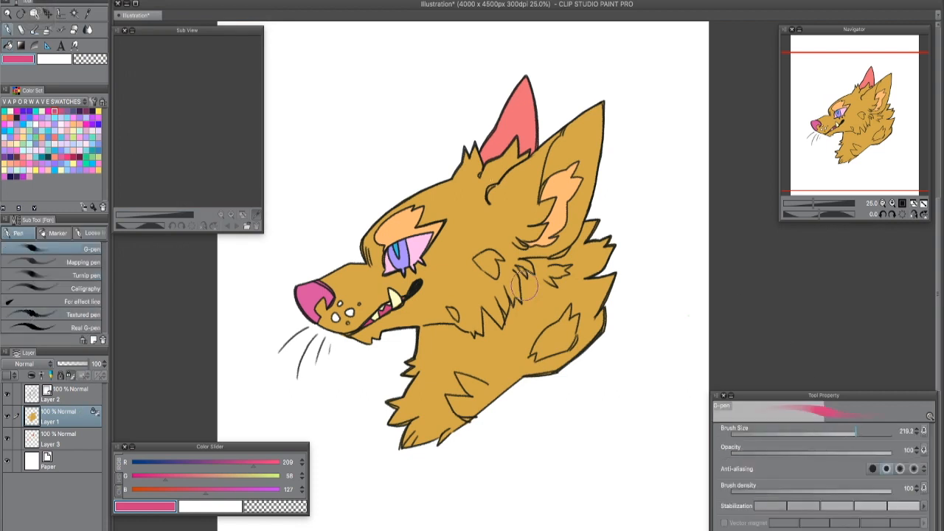
click(8, 158)
click(23, 137)
mouse_move(328, 265)
mouse_down()
mouse_move(349, 342)
mouse_move(387, 324)
mouse_move(420, 203)
mouse_move(443, 313)
mouse_move(456, 195)
mouse_move(490, 261)
mouse_move(509, 147)
mouse_move(542, 254)
mouse_move(567, 219)
mouse_move(587, 111)
mouse_move(579, 317)
mouse_move(598, 251)
mouse_move(536, 392)
mouse_move(425, 366)
mouse_move(487, 273)
mouse_move(398, 369)
mouse_move(525, 287)
mouse_move(399, 413)
mouse_move(546, 310)
mouse_move(401, 432)
mouse_move(550, 354)
mouse_up()
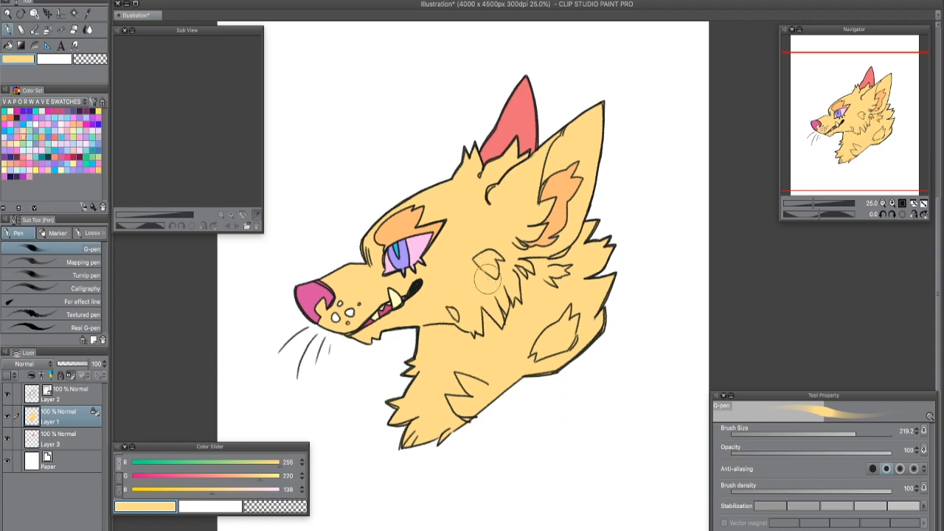
drag(597, 314, 605, 309)
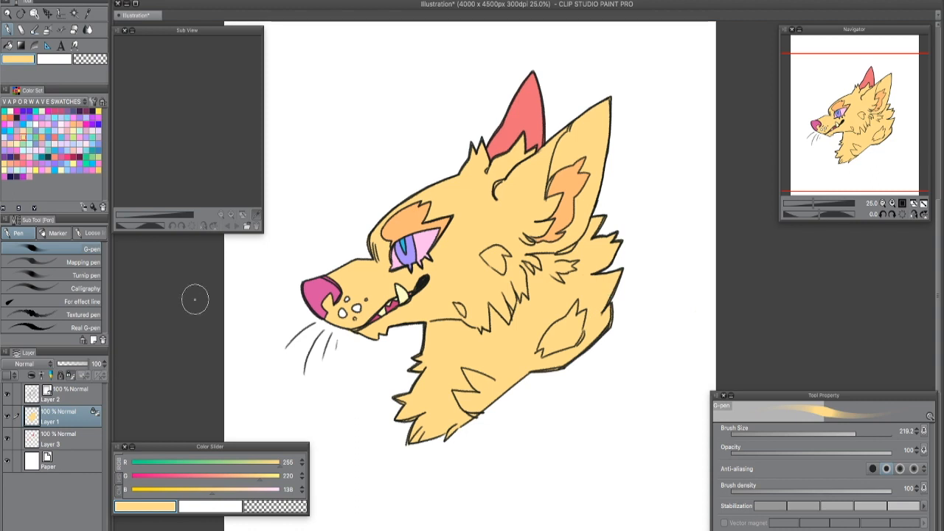
- Toggle Layer 3's visibility off and on, and lock its transparent pixels
click(66, 439)
click(8, 439)
click(9, 439)
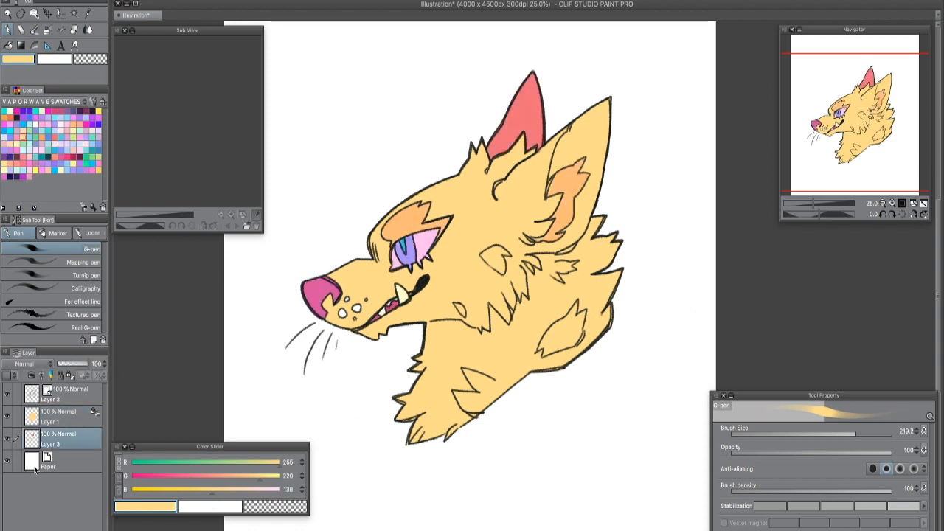
click(71, 375)
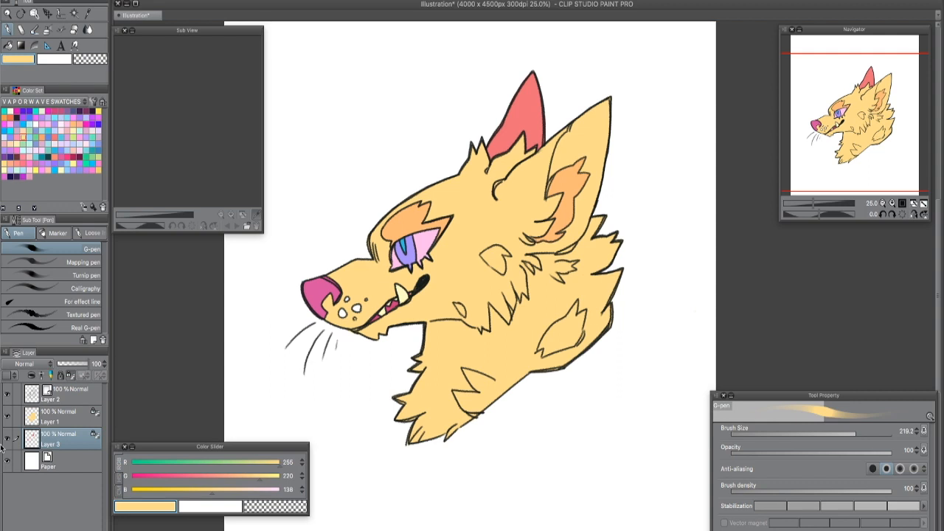
- Paint the throat and chest fur on Layer 1 with mauve pink (RGB 199, 116, 169) using the かすれ油彩 pastel brush
click(35, 163)
key(p)
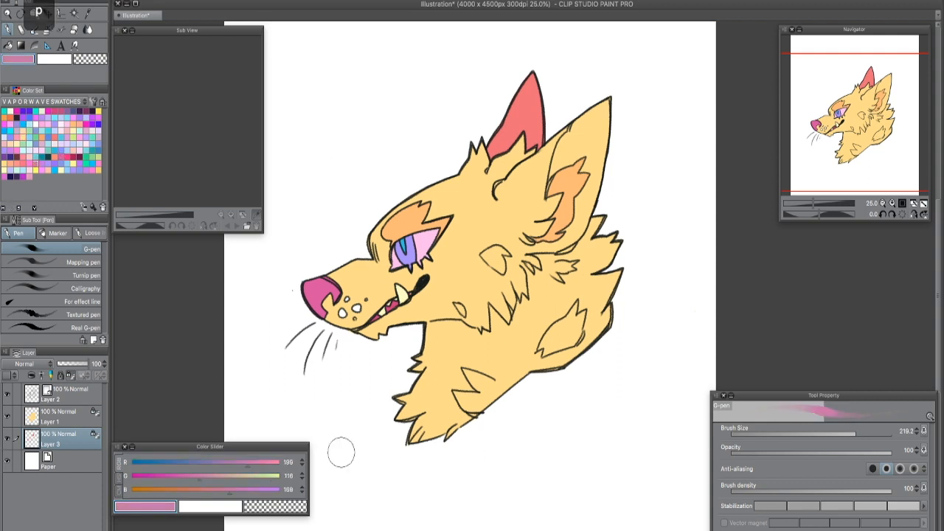
click(65, 315)
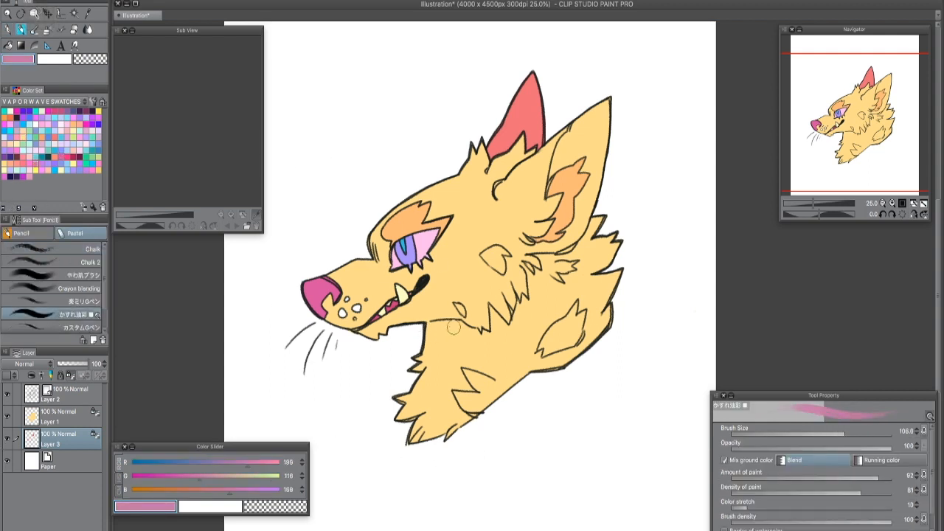
click(53, 417)
mouse_move(416, 330)
mouse_down()
mouse_move(455, 328)
mouse_move(433, 334)
mouse_move(419, 365)
mouse_up()
mouse_move(423, 363)
mouse_down()
mouse_move(455, 332)
mouse_move(436, 322)
mouse_move(483, 335)
mouse_move(449, 351)
mouse_move(392, 416)
mouse_move(429, 396)
mouse_move(409, 444)
mouse_move(448, 426)
mouse_move(455, 413)
mouse_move(425, 422)
mouse_move(412, 442)
mouse_move(430, 409)
mouse_move(446, 425)
mouse_move(446, 383)
mouse_up()
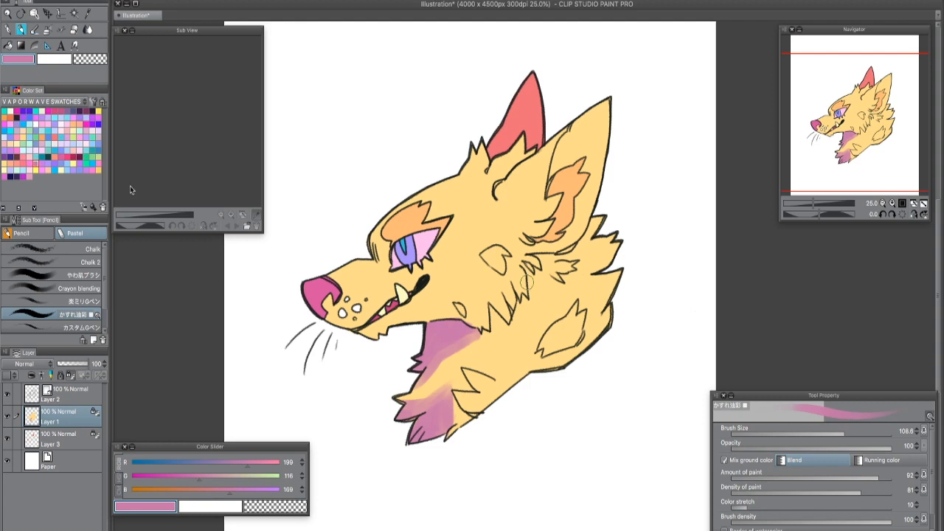
- Select the near ear's inner area with the Selection pen at size 161.9, fill it with the mauve pink and deselect
click(62, 14)
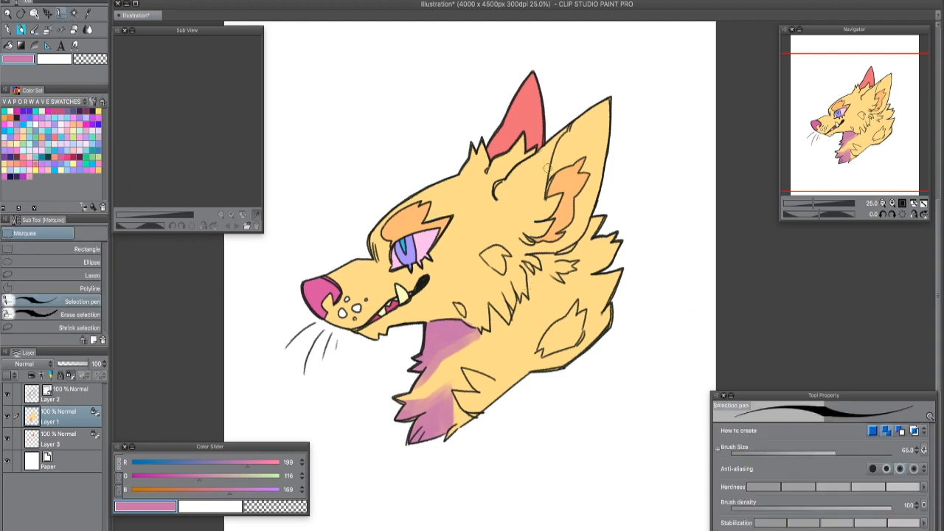
mouse_move(572, 126)
mouse_down()
mouse_move(549, 160)
mouse_move(549, 189)
mouse_up()
drag(839, 450, 850, 450)
mouse_move(610, 130)
mouse_down()
mouse_move(581, 177)
mouse_move(598, 153)
mouse_move(573, 176)
mouse_move(573, 239)
mouse_up()
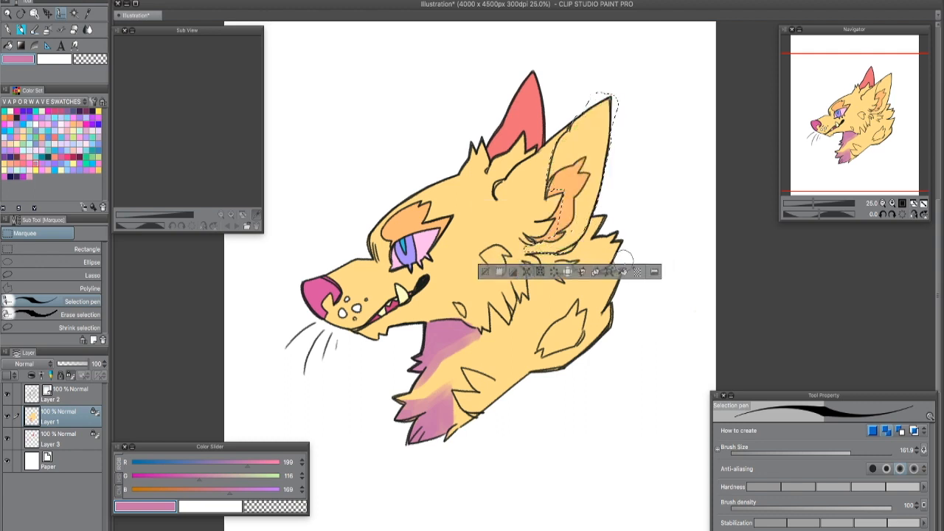
click(622, 273)
click(485, 271)
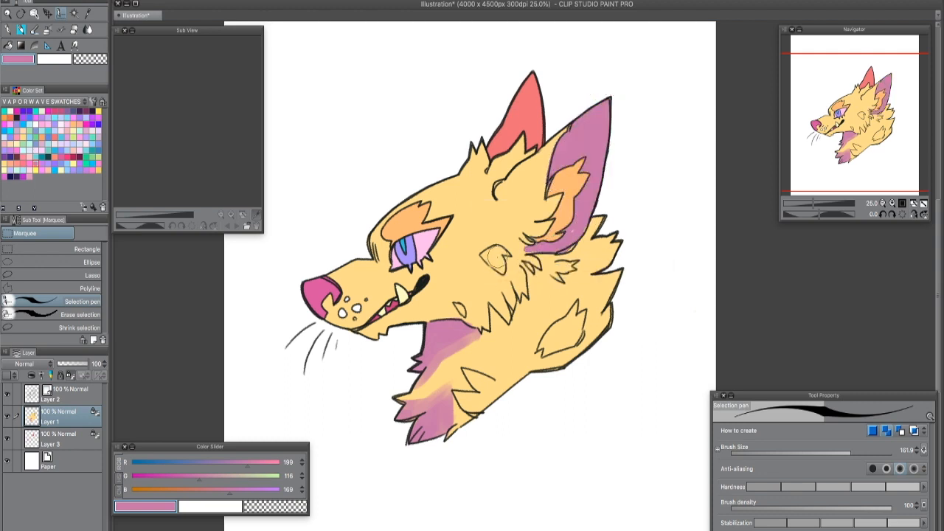
- Select the leftover patches along the near ear's lower edge, fill them with the same mauve pink and deselect
click(572, 232)
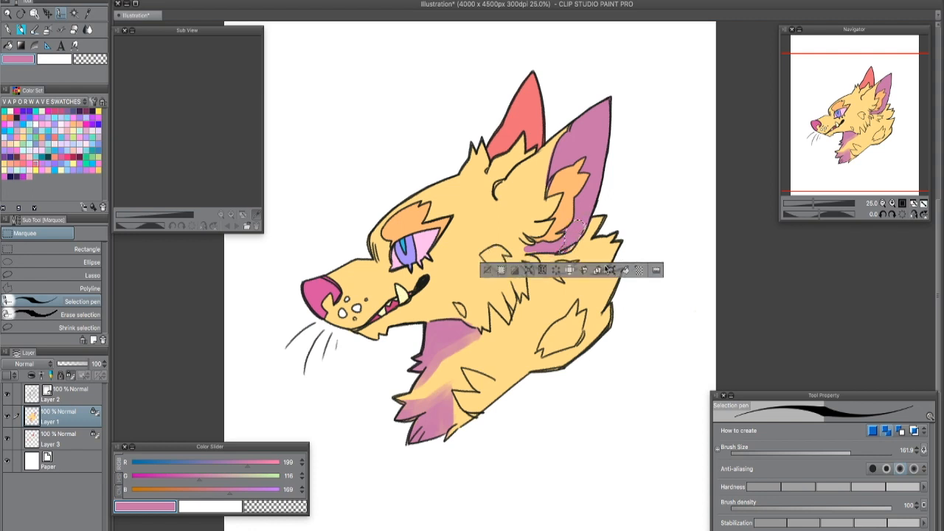
click(487, 271)
drag(562, 250, 585, 228)
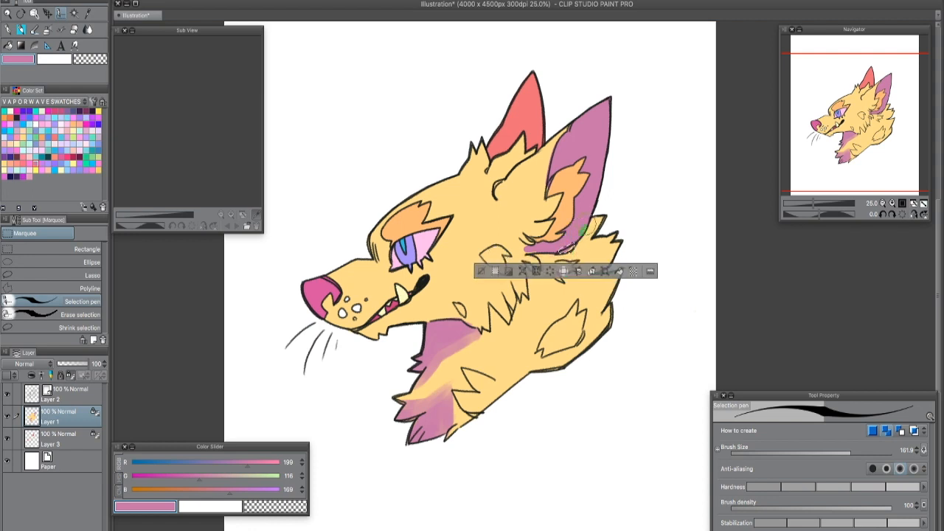
click(488, 270)
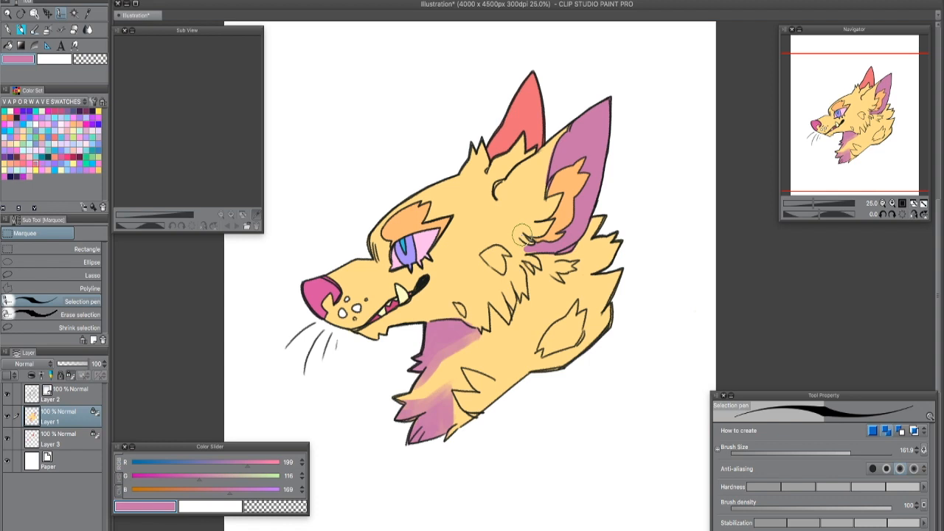